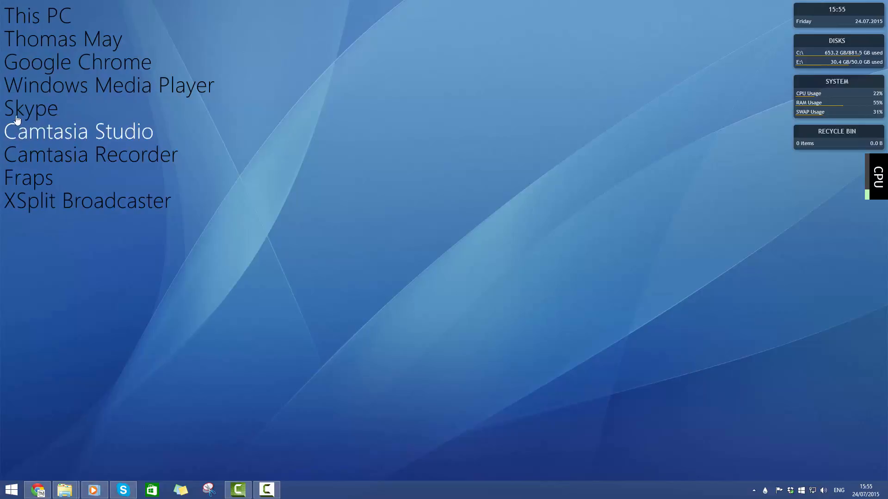
Open This PC, the user's home folder and Google Chrome through the desktop launcher links, and close their windows
{"action": "left_click", "coordinate": [73, 15]}
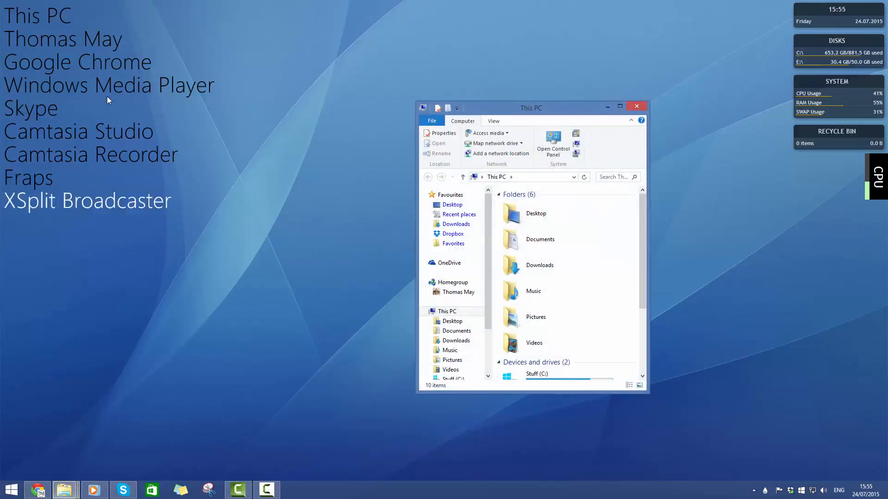
{"action": "left_click", "coordinate": [41, 39]}
{"action": "left_click", "coordinate": [36, 65]}
{"action": "left_click", "coordinate": [33, 84]}
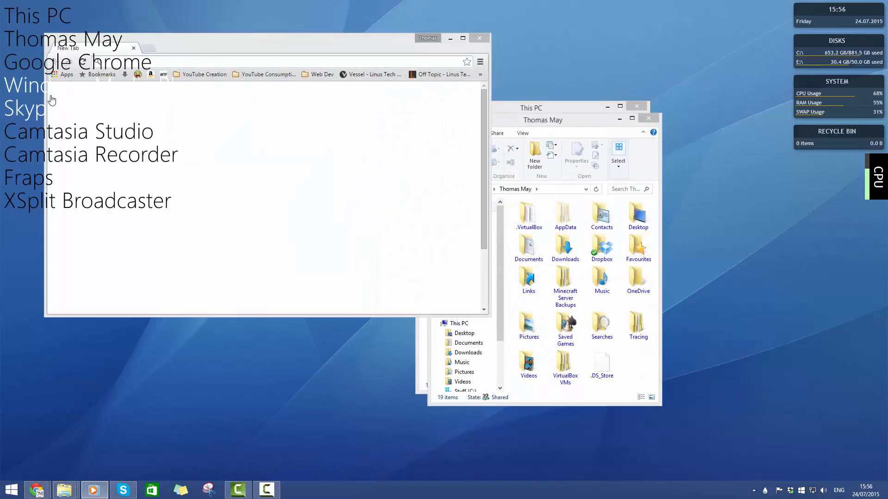
{"action": "left_click", "coordinate": [479, 39]}
{"action": "left_click", "coordinate": [648, 118]}
{"action": "left_click", "coordinate": [647, 107]}
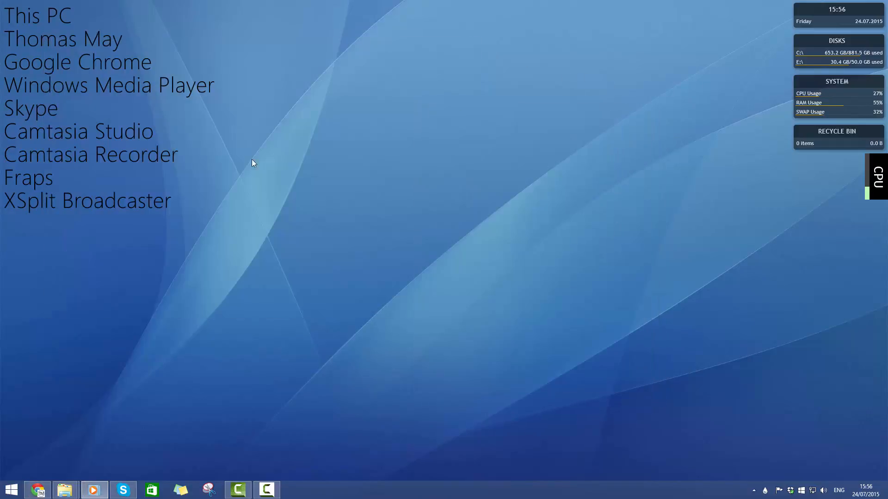
Look over the Start screen's tiles and return to the desktop
{"action": "left_click", "coordinate": [10, 491]}
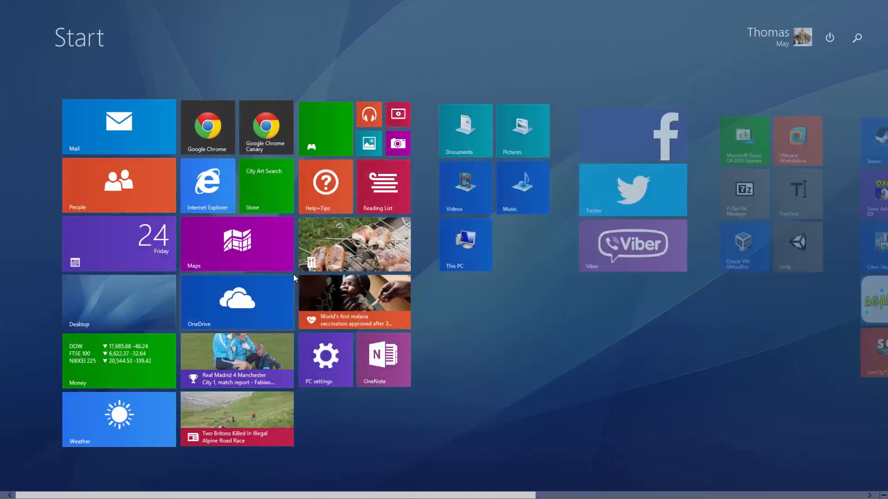
{"action": "scroll", "coordinate": [294, 275], "scroll_direction": "down", "scroll_amount": 5}
{"action": "scroll", "coordinate": [405, 288], "scroll_direction": "up", "scroll_amount": 5}
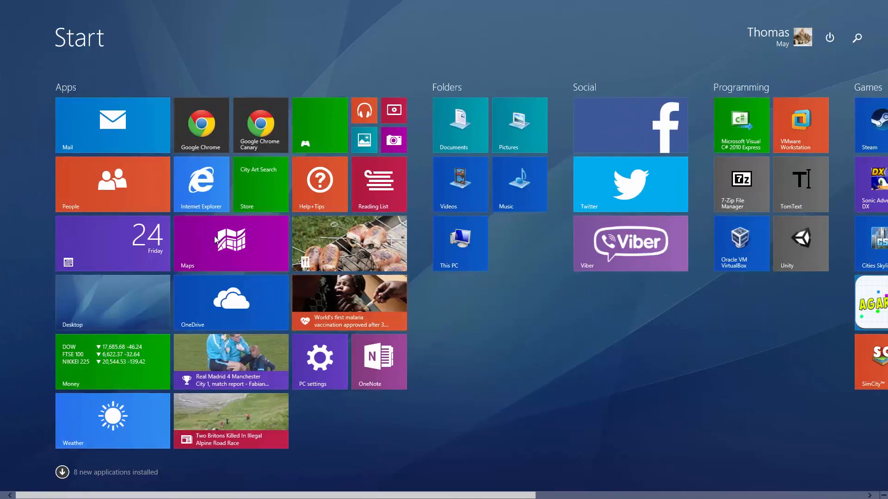
{"action": "left_click", "coordinate": [114, 306]}
{"action": "left_click_drag", "start_coordinate": [125, 217], "coordinate": [88, 61]}
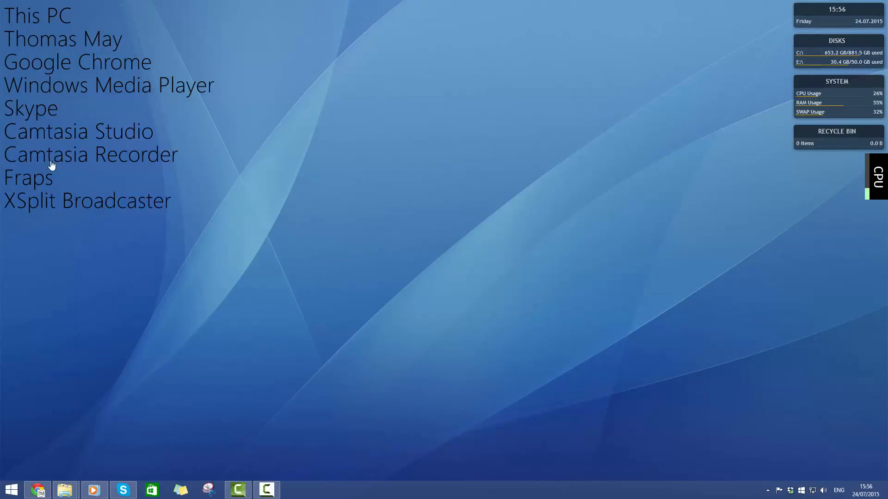
{"action": "left_click_drag", "start_coordinate": [151, 128], "coordinate": [44, 112]}
{"action": "mouse_move", "coordinate": [813, 15]}
{"action": "left_mouse_down"}
{"action": "mouse_move", "coordinate": [752, 44]}
{"action": "mouse_move", "coordinate": [677, 6]}
{"action": "mouse_move", "coordinate": [820, 7]}
{"action": "left_mouse_up"}
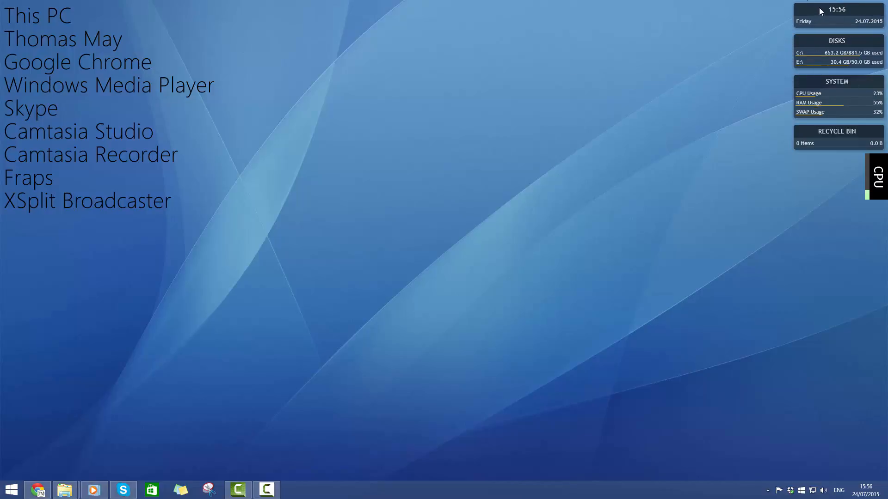
Open Task Manager and the Recycle Bin from their desktop widgets, closing each window
{"action": "left_click", "coordinate": [825, 84]}
{"action": "left_click", "coordinate": [656, 162]}
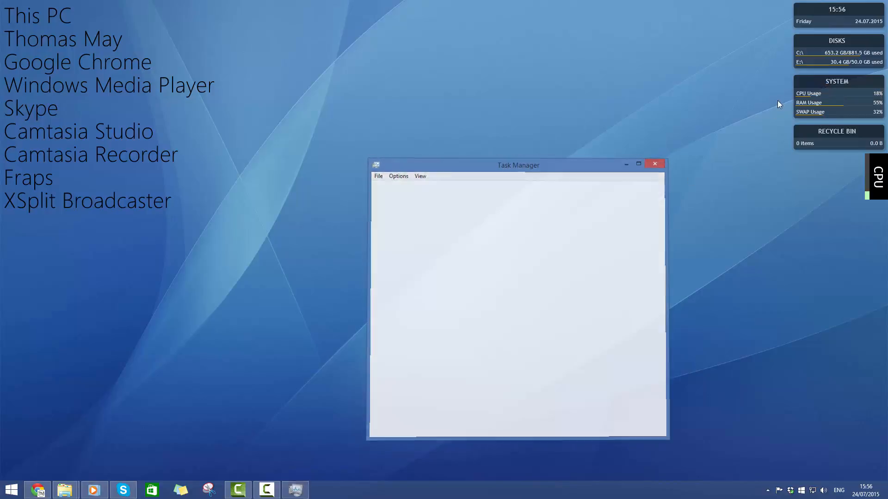
{"action": "left_click", "coordinate": [806, 131]}
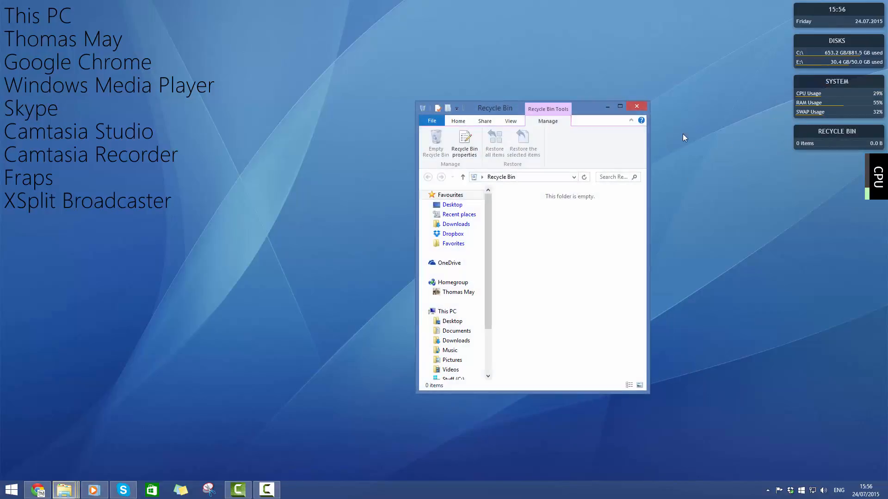
{"action": "left_click", "coordinate": [637, 106]}
Request emptying the Recycle Bin from its desktop widget and decline the permanent deletion
{"action": "right_click", "coordinate": [810, 135]}
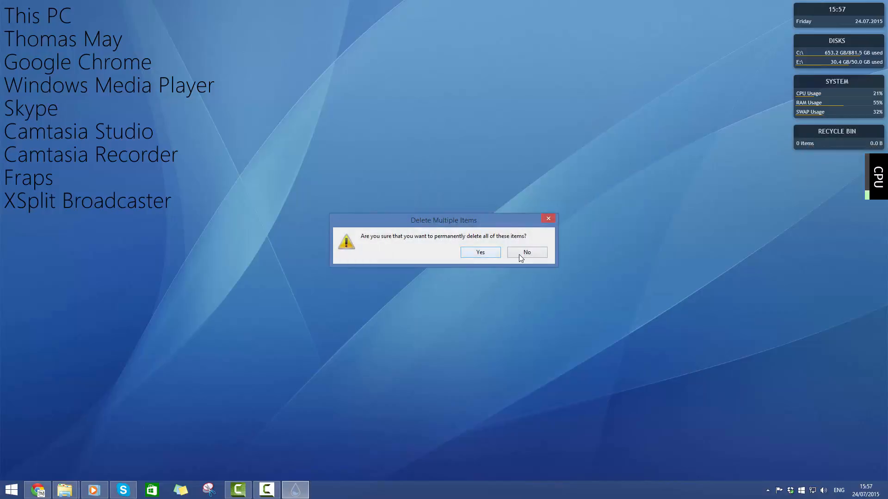
{"action": "left_click", "coordinate": [537, 254]}
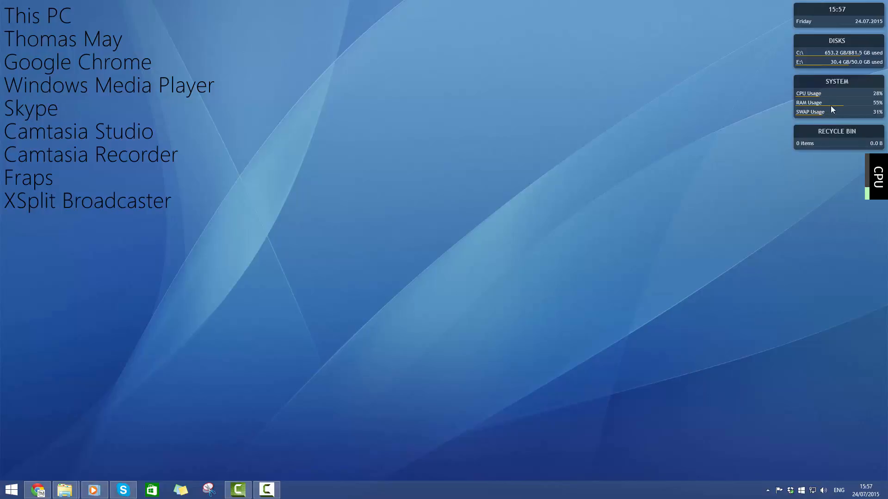
Open the Manage Rainmeter window from the hidden notification icons
{"action": "mouse_move", "coordinate": [874, 178]}
{"action": "right_click", "coordinate": [767, 492]}
{"action": "left_click", "coordinate": [753, 490]}
{"action": "left_click", "coordinate": [768, 491]}
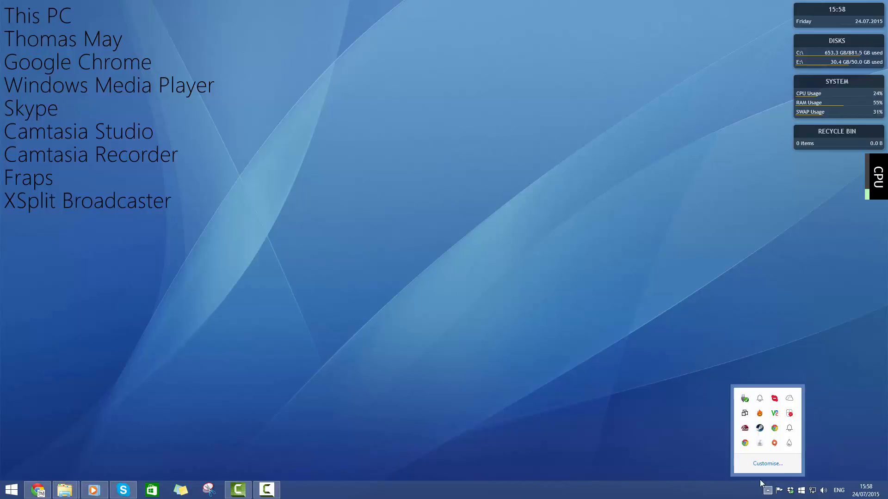
{"action": "double_click", "coordinate": [789, 443]}
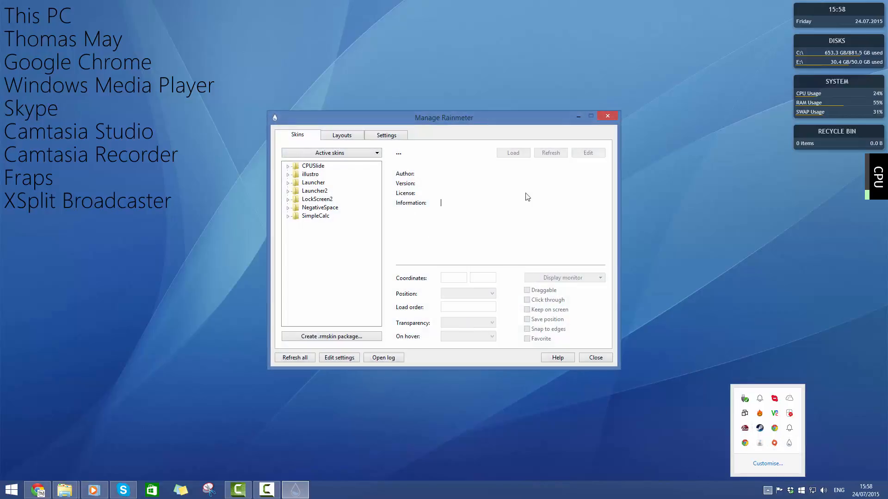
{"action": "left_click", "coordinate": [770, 497]}
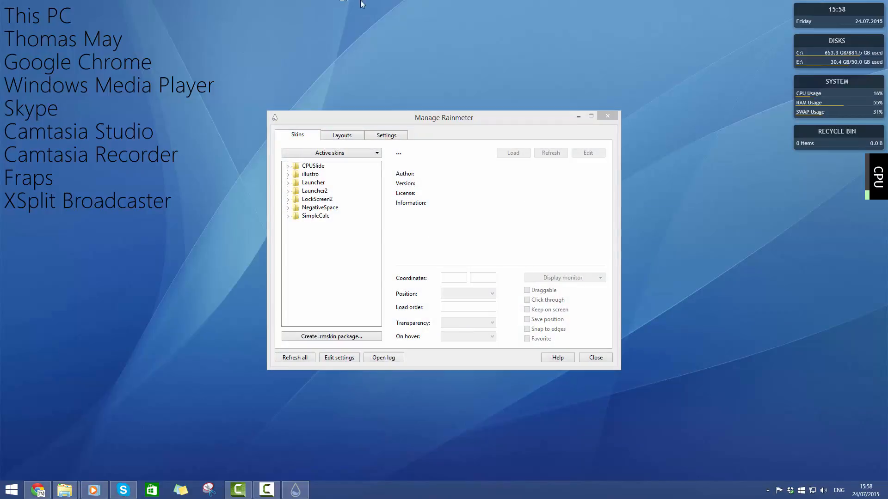
{"action": "left_click", "coordinate": [430, 126]}
Open CPUSlide.ini from the CPUSlide skin folder for editing and place the editor window over the Manage Rainmeter window
{"action": "left_click", "coordinate": [287, 166]}
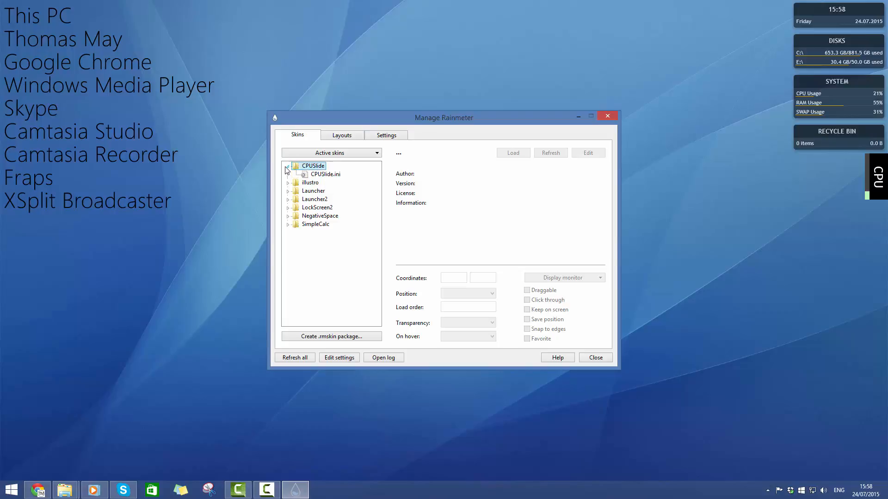
{"action": "left_click", "coordinate": [301, 175]}
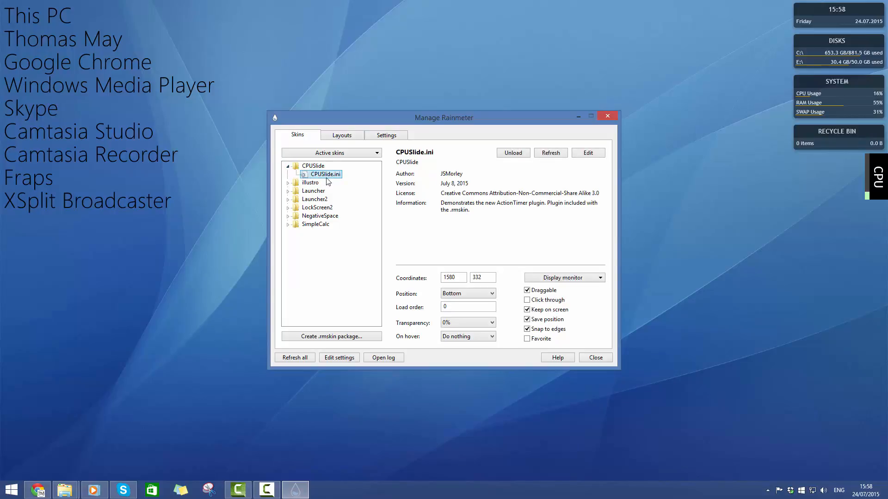
{"action": "right_click", "coordinate": [327, 174]}
{"action": "left_click", "coordinate": [318, 174]}
{"action": "left_click", "coordinate": [587, 153]}
{"action": "left_click_drag", "start_coordinate": [534, 43], "coordinate": [439, 91]}
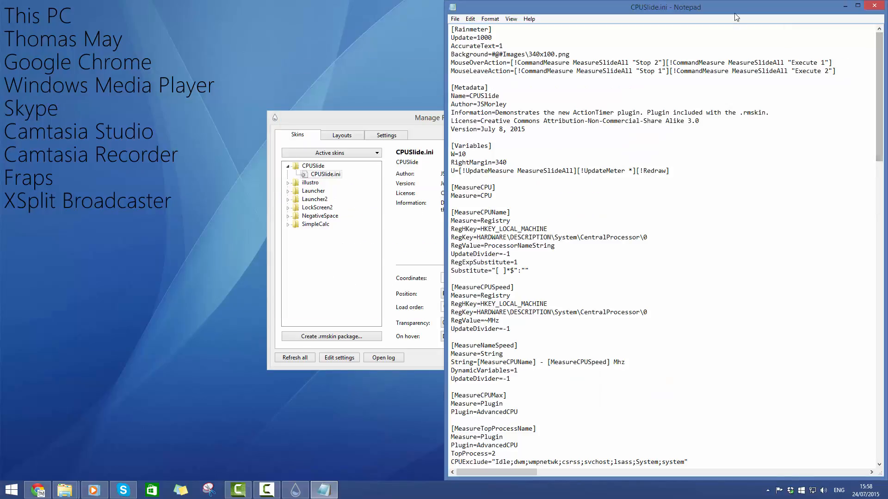
{"action": "left_click_drag", "start_coordinate": [734, 10], "coordinate": [416, 60]}
Set Update to 10 in the [Rainmeter] section of CPUSlide.ini and refresh the CPU skin
{"action": "left_click_drag", "start_coordinate": [273, 88], "coordinate": [259, 88]}
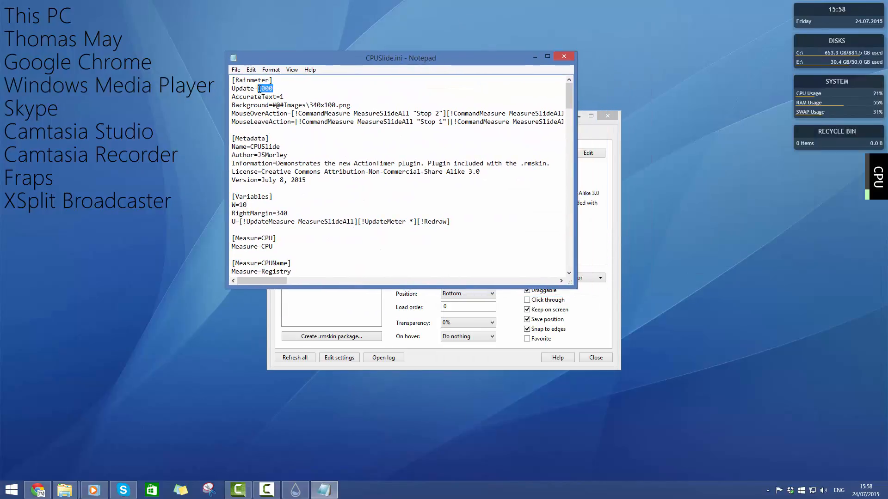
{"action": "mouse_move", "coordinate": [844, 176]}
{"action": "type", "text": "1"}
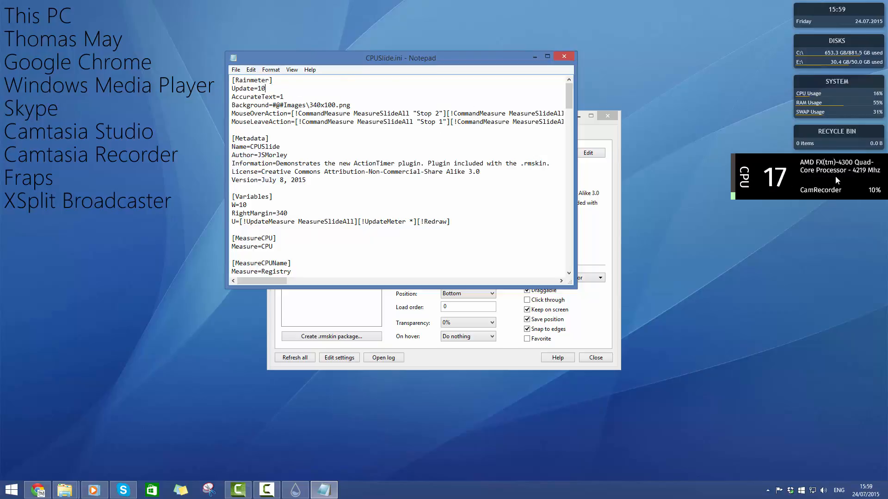
{"action": "right_click", "coordinate": [835, 175]}
{"action": "left_click", "coordinate": [850, 253]}
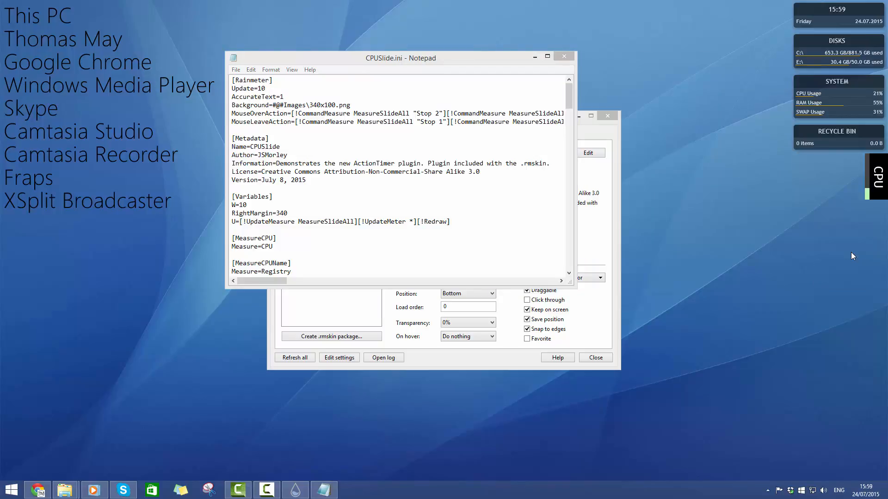
{"action": "mouse_move", "coordinate": [873, 189]}
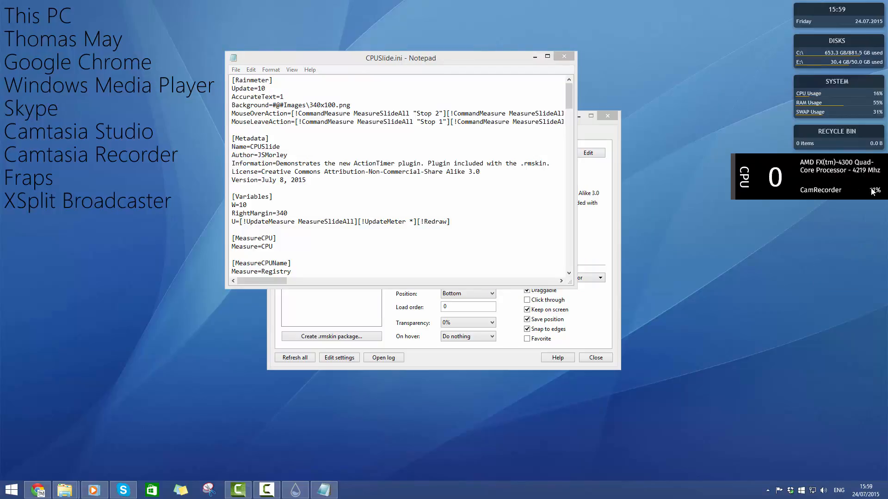
Set Update to 100 in the [Rainmeter] section and refresh the CPU skin to check its sliding
{"action": "left_click", "coordinate": [266, 89]}
{"action": "type", "text": "0"}
{"action": "mouse_move", "coordinate": [876, 185]}
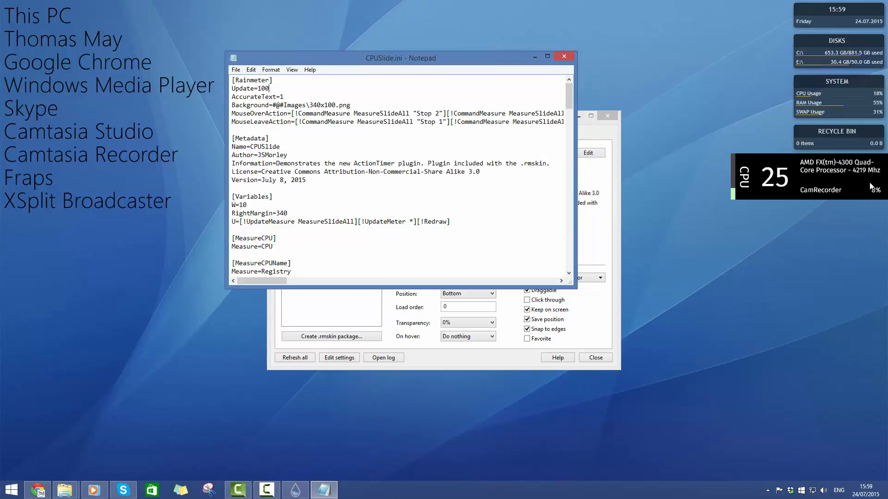
{"action": "right_click", "coordinate": [816, 182]}
{"action": "left_click", "coordinate": [859, 257]}
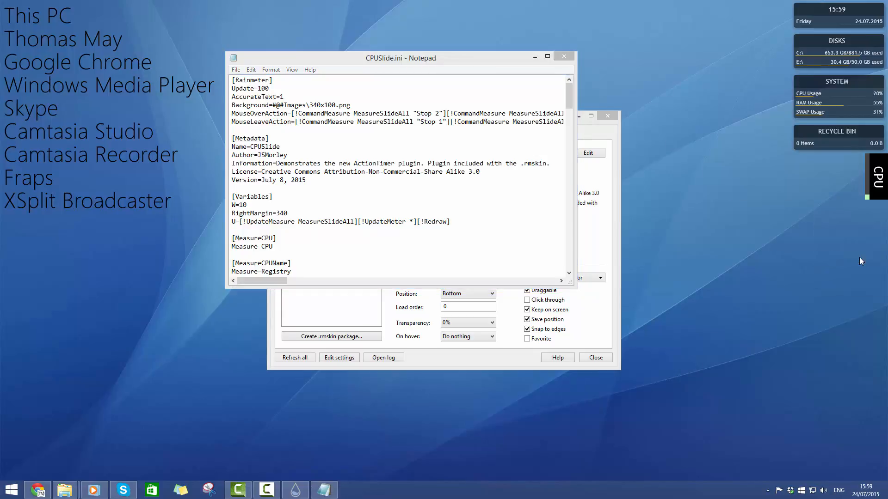
{"action": "mouse_move", "coordinate": [861, 190]}
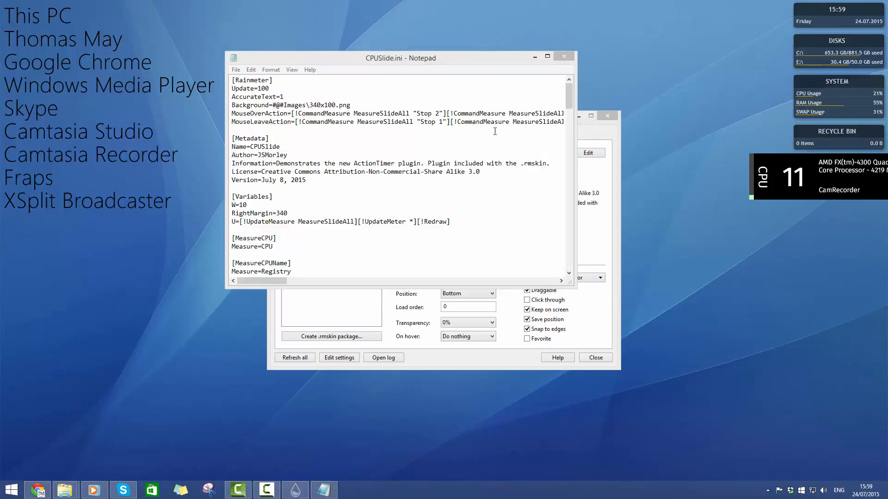
Set Update to 250 in the [Rainmeter] section and refresh the CPU skin
{"action": "left_click", "coordinate": [271, 89]}
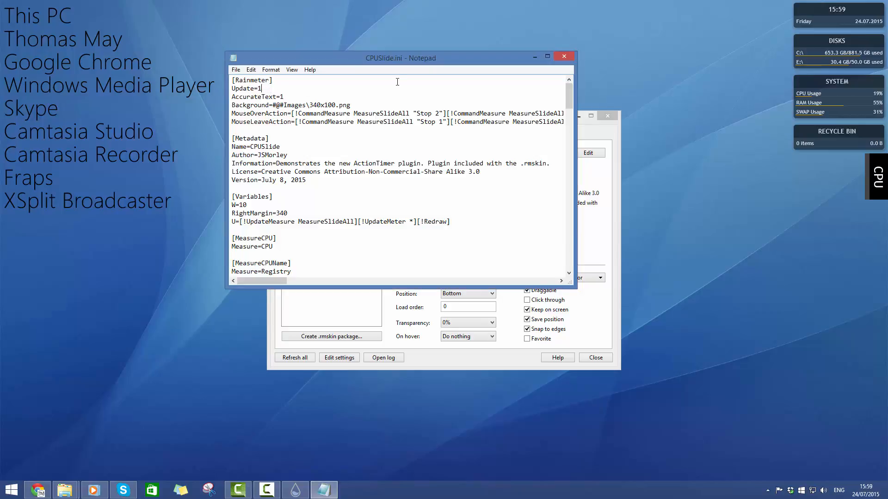
{"action": "key", "text": "BackSpace"}
{"action": "type", "text": "250"}
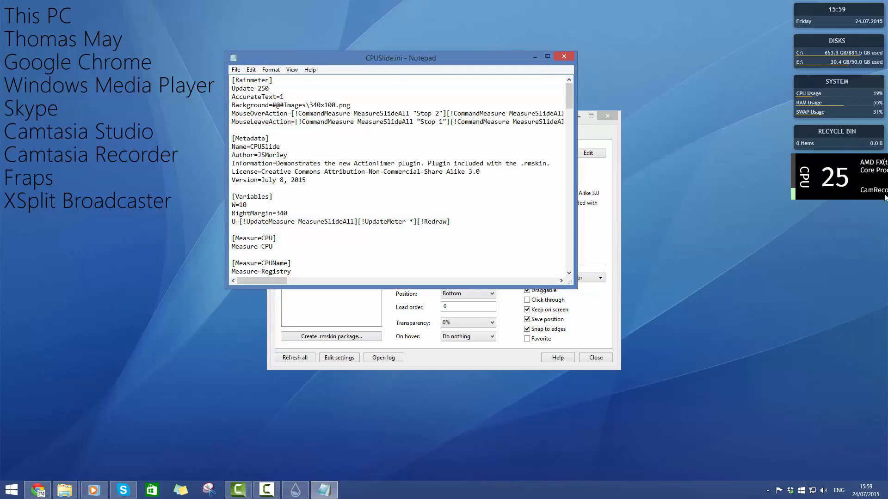
{"action": "right_click", "coordinate": [817, 185]}
{"action": "left_click", "coordinate": [843, 260]}
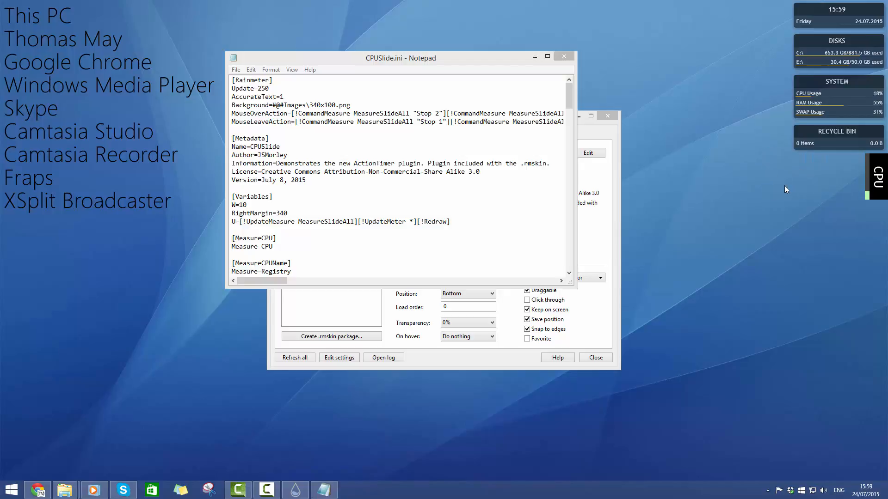
Set Text to % in the [MeterPercentLabel] section of CPUSlide.ini and refresh the CPU skin
{"action": "left_click", "coordinate": [344, 231]}
{"action": "scroll", "coordinate": [352, 229], "scroll_direction": "down", "scroll_amount": 15}
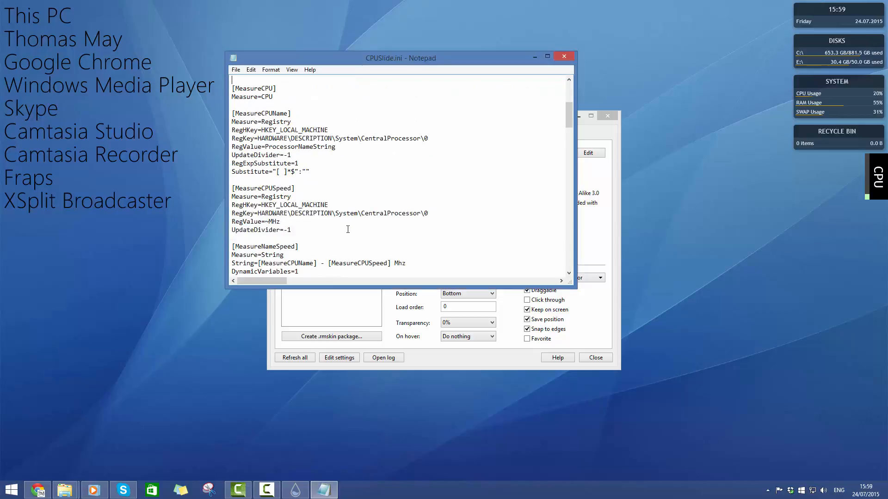
{"action": "scroll", "coordinate": [362, 227], "scroll_direction": "down", "scroll_amount": 12}
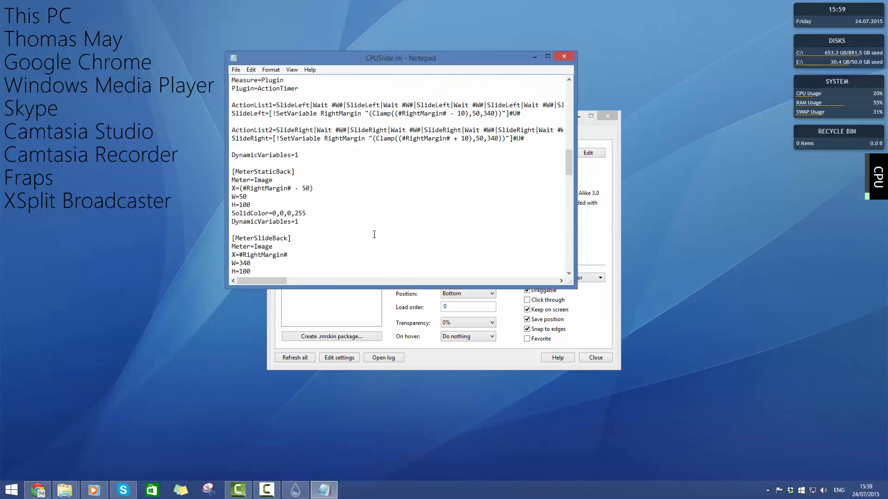
{"action": "scroll", "coordinate": [377, 230], "scroll_direction": "down", "scroll_amount": 8}
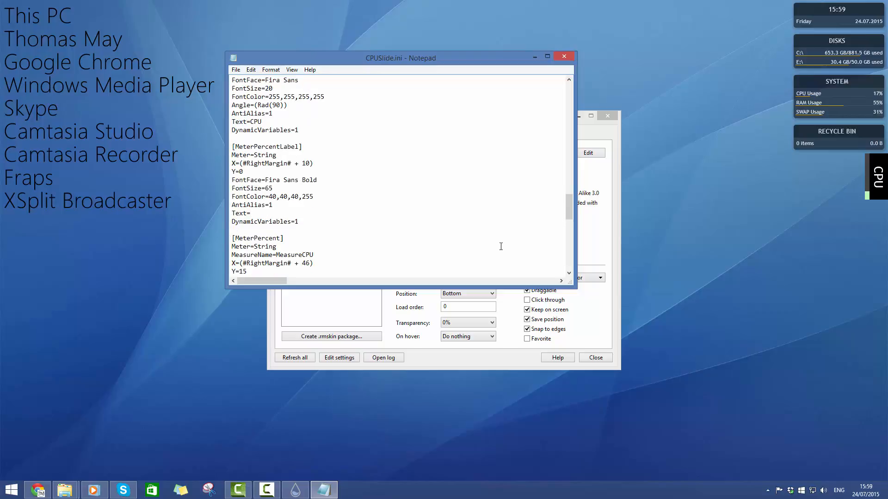
{"action": "type", "text": "%"}
{"action": "right_click", "coordinate": [817, 181]}
{"action": "left_click", "coordinate": [846, 257]}
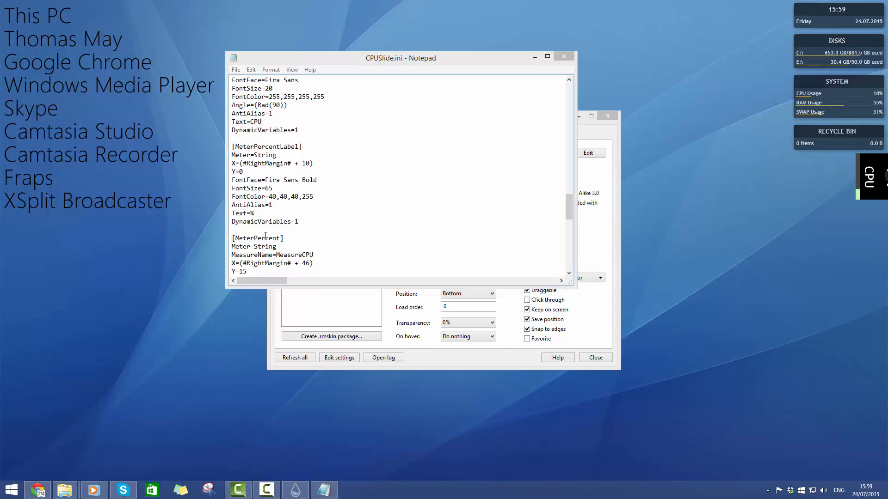
Clear the Text value in the [MeterPercentLabel] section and refresh the CPU skin
{"action": "left_click", "coordinate": [321, 200]}
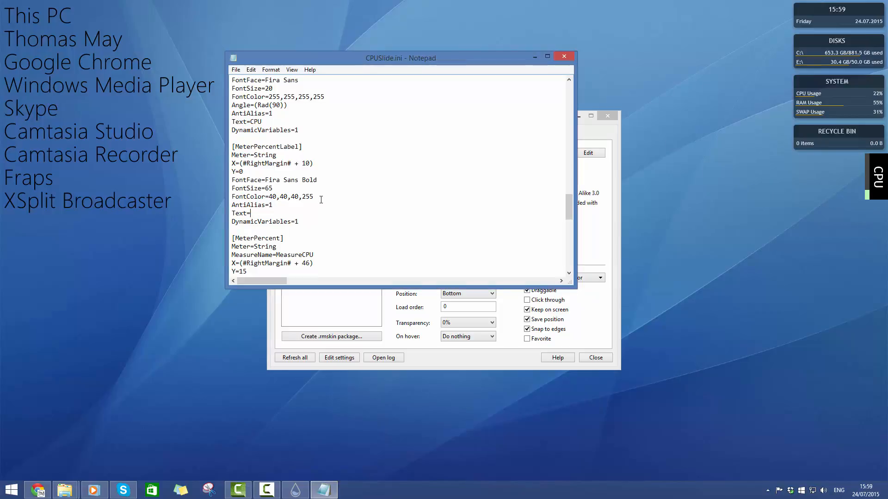
{"action": "right_click", "coordinate": [876, 185]}
{"action": "left_click", "coordinate": [846, 262]}
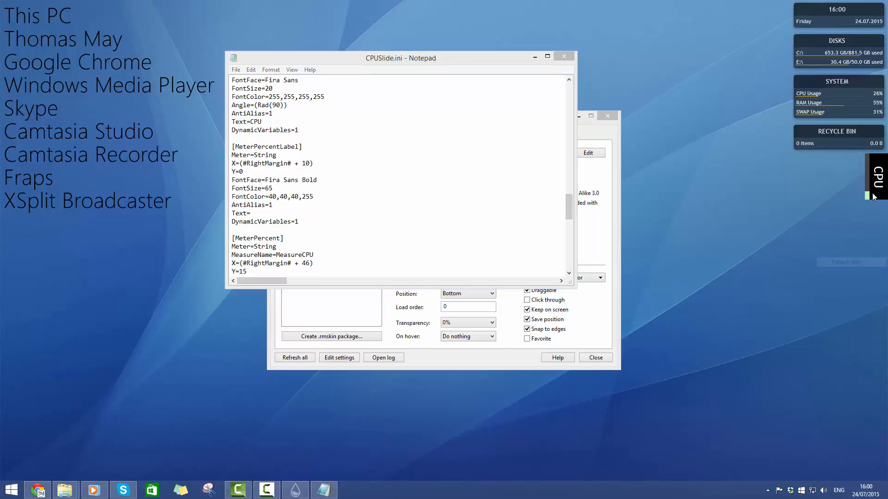
{"action": "mouse_move", "coordinate": [874, 197]}
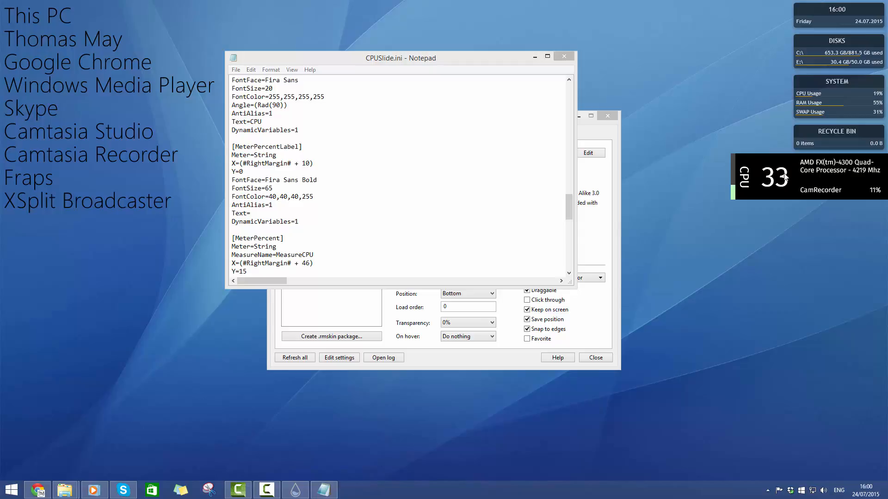
Set Text to GPU in the [MeterLabel] section of CPUSlide.ini and refresh the CPU skin
{"action": "left_click", "coordinate": [325, 206]}
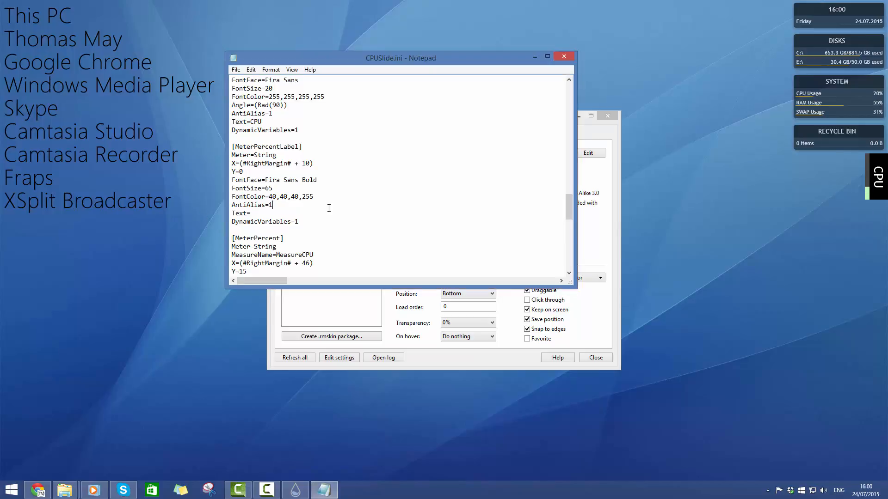
{"action": "scroll", "coordinate": [319, 206], "scroll_direction": "up", "scroll_amount": 5}
{"action": "scroll", "coordinate": [314, 206], "scroll_direction": "up", "scroll_amount": 1}
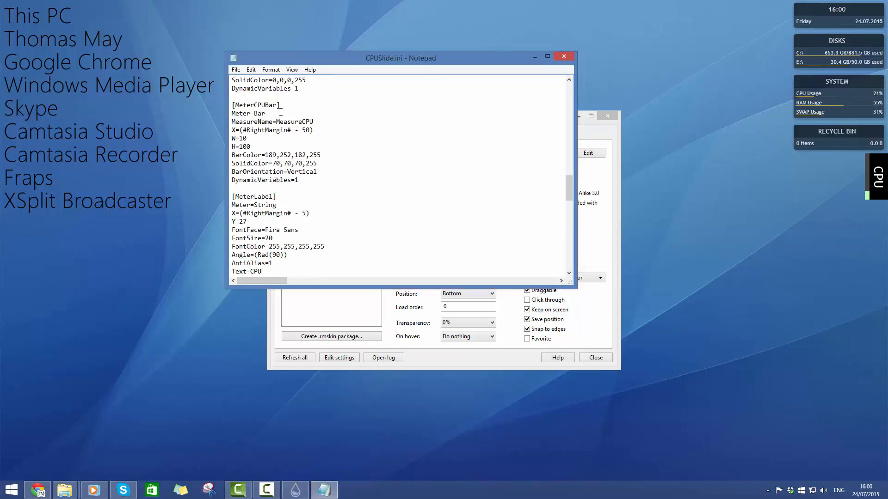
{"action": "scroll", "coordinate": [281, 112], "scroll_direction": "up", "scroll_amount": 4}
{"action": "scroll", "coordinate": [282, 142], "scroll_direction": "up", "scroll_amount": 4}
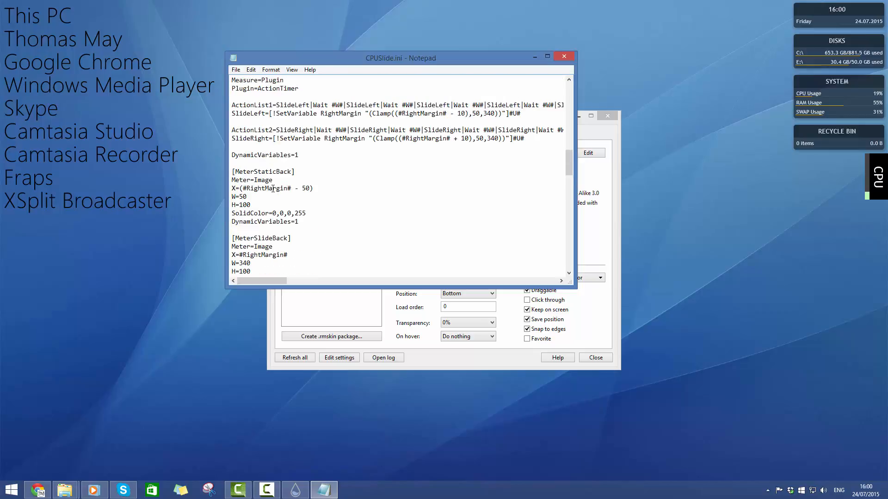
{"action": "scroll", "coordinate": [278, 175], "scroll_direction": "up", "scroll_amount": 4}
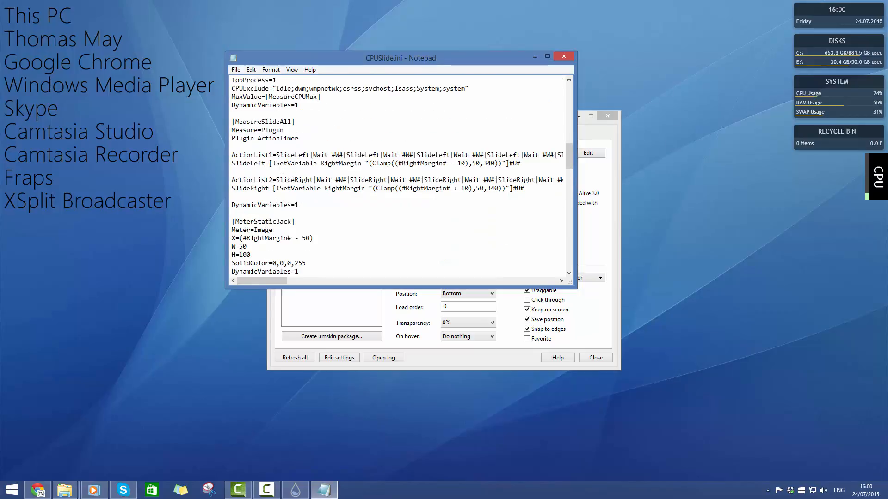
{"action": "scroll", "coordinate": [282, 148], "scroll_direction": "up", "scroll_amount": 3}
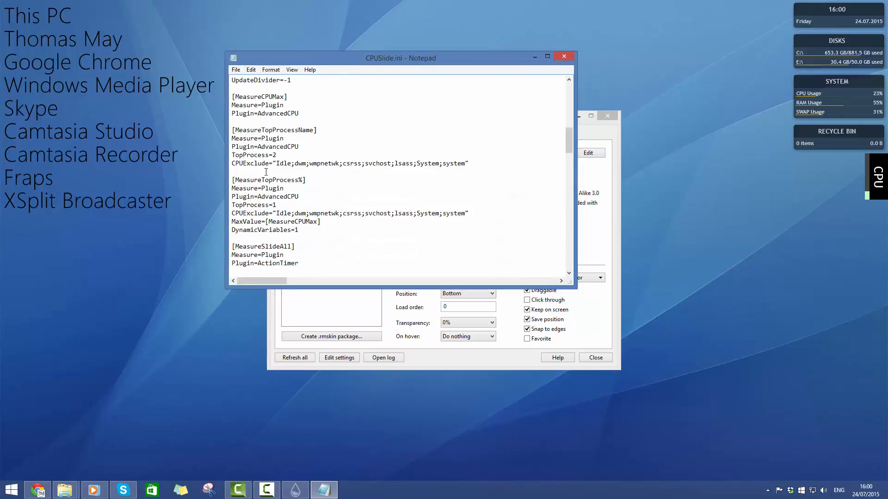
{"action": "scroll", "coordinate": [299, 157], "scroll_direction": "down", "scroll_amount": 10}
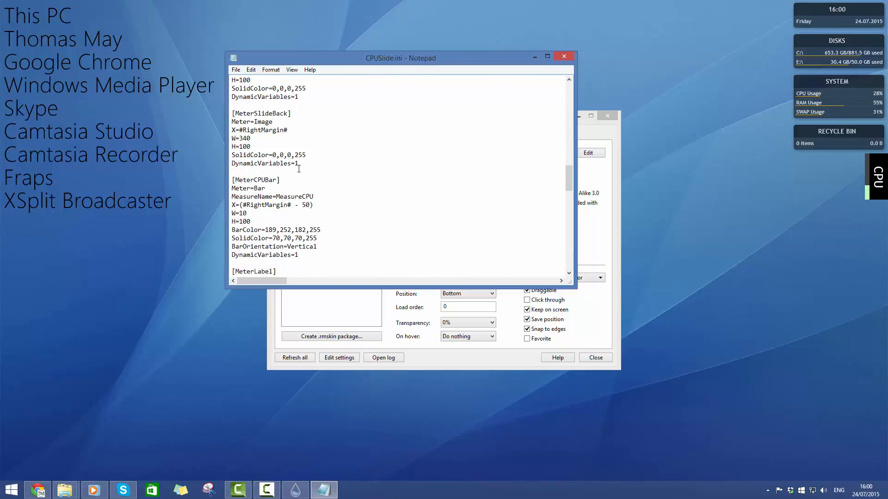
{"action": "scroll", "coordinate": [280, 185], "scroll_direction": "up", "scroll_amount": 1}
{"action": "scroll", "coordinate": [277, 185], "scroll_direction": "down", "scroll_amount": 6}
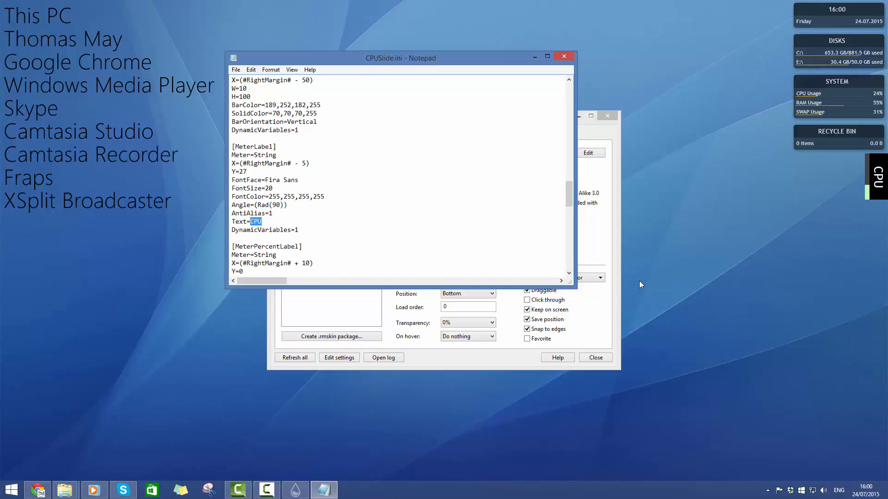
{"action": "type", "text": "GP"}
{"action": "right_click", "coordinate": [875, 200]}
{"action": "left_click", "coordinate": [829, 252]}
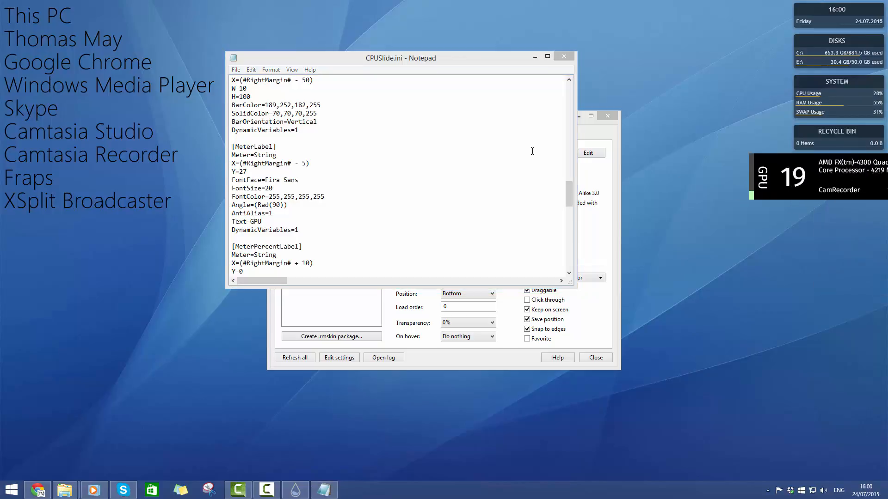
Set Text to CPU0 in the [MeterLabel] section and refresh the skin
{"action": "left_click", "coordinate": [279, 215]}
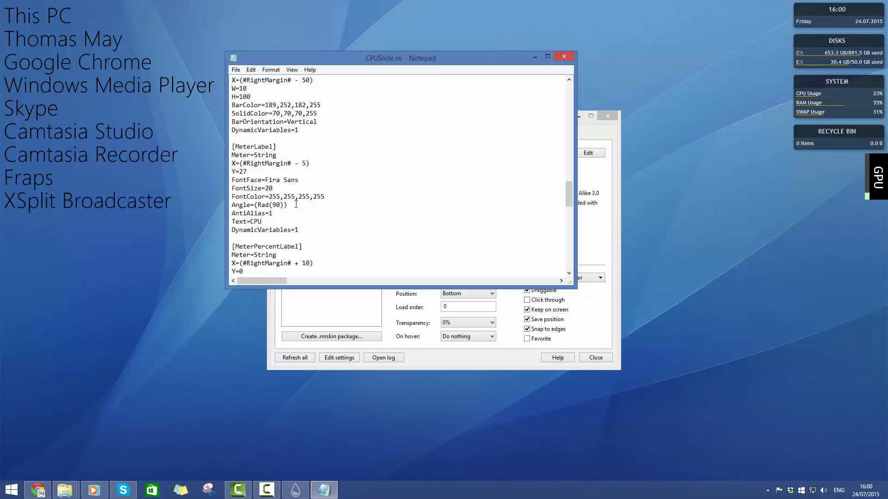
{"action": "type", "text": "0"}
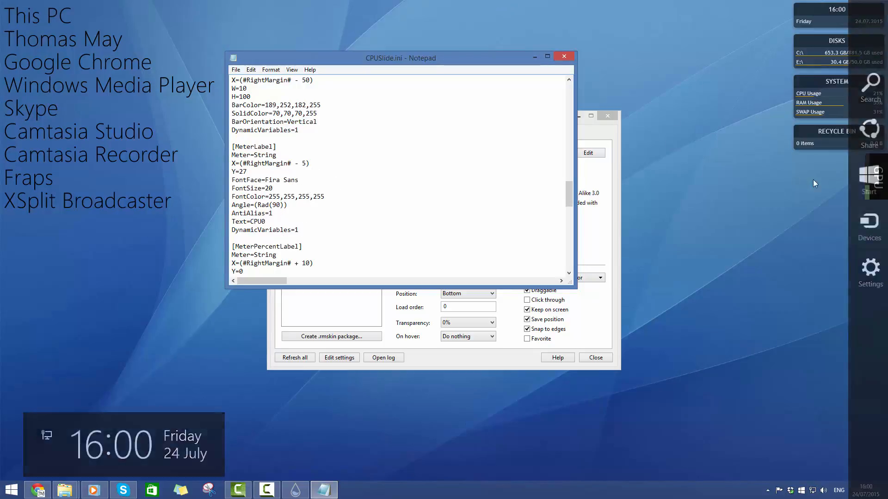
{"action": "right_click", "coordinate": [872, 180]}
{"action": "left_click", "coordinate": [854, 257]}
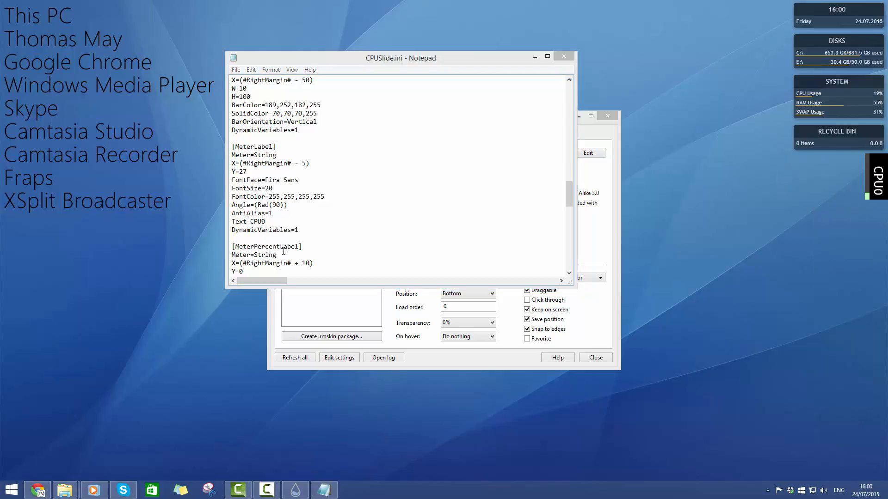
Restore Text to CPU in the [MeterLabel] section, refresh the skin and close CPUSlide.ini
{"action": "left_click", "coordinate": [280, 220]}
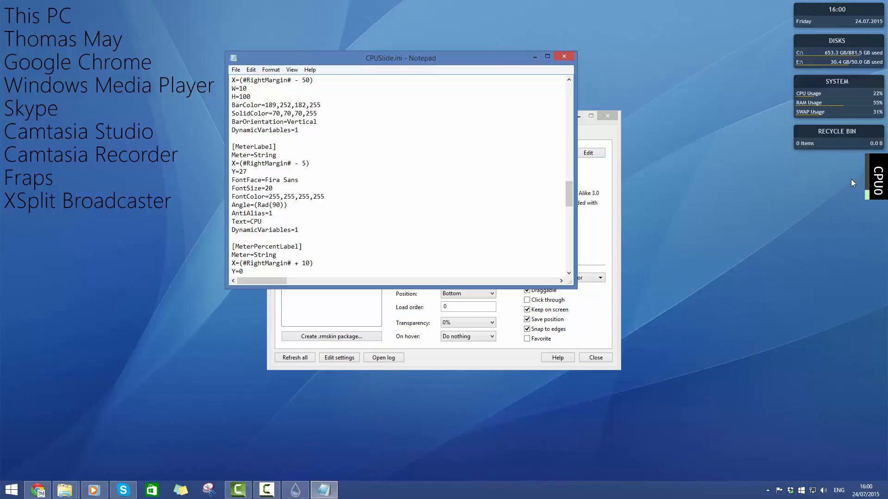
{"action": "right_click", "coordinate": [852, 185]}
{"action": "left_click", "coordinate": [814, 294]}
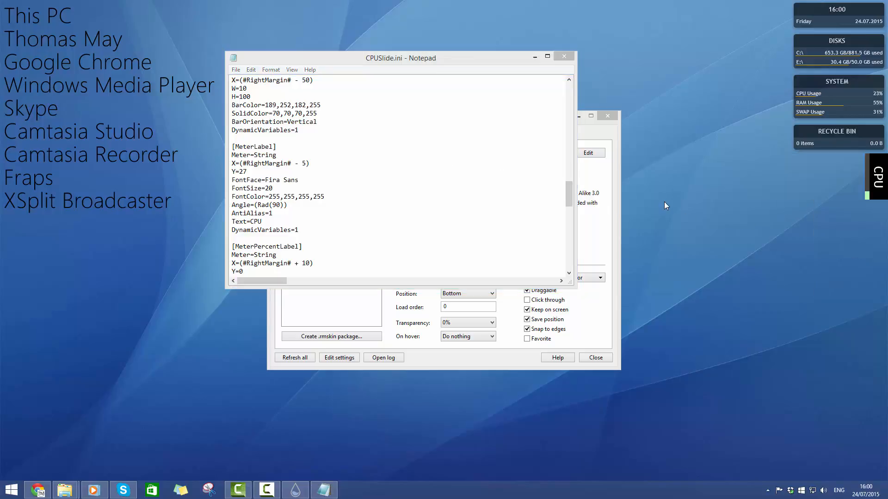
{"action": "left_click", "coordinate": [564, 56]}
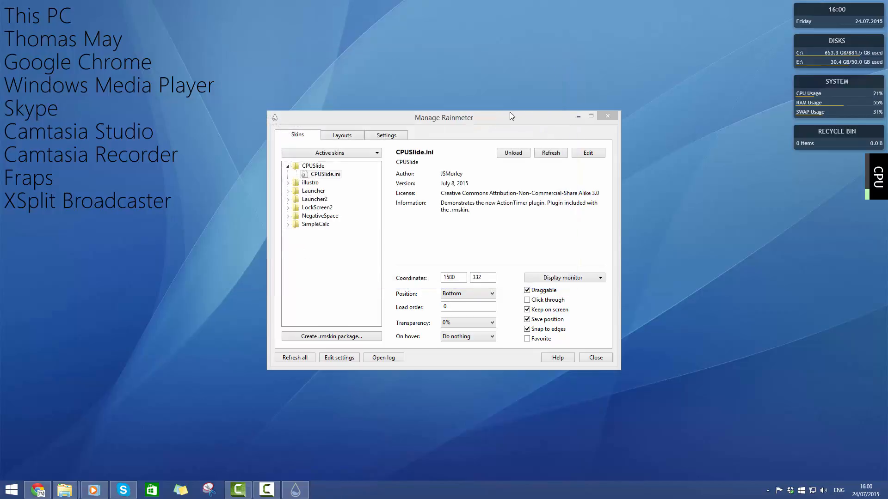
Load the Clock.ini skin from the NegativeSpace Clock folder
{"action": "left_click", "coordinate": [288, 217]}
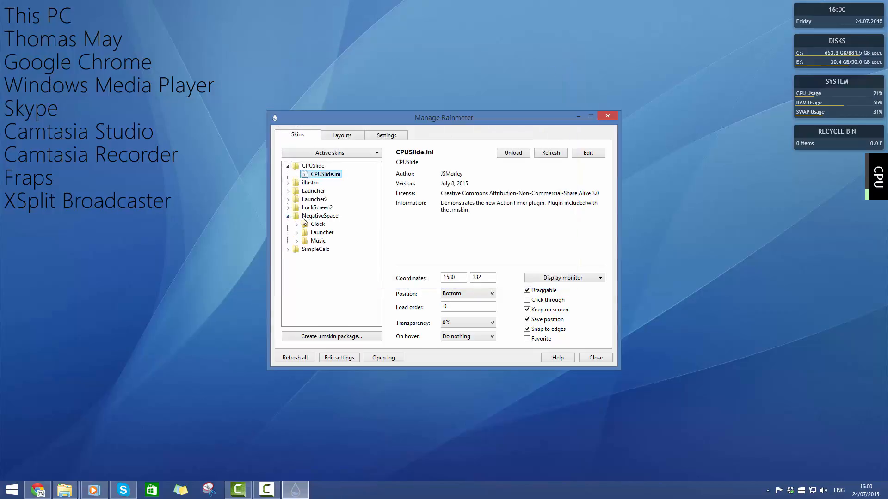
{"action": "left_click", "coordinate": [297, 241]}
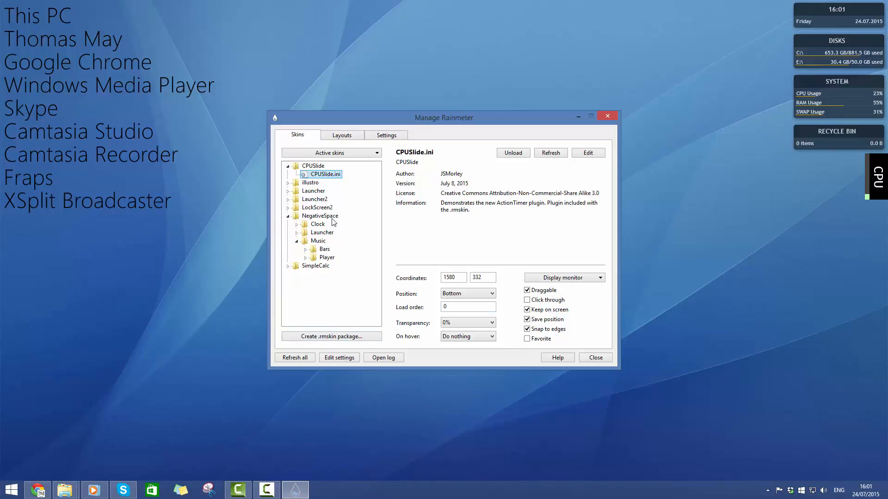
{"action": "left_click", "coordinate": [326, 258]}
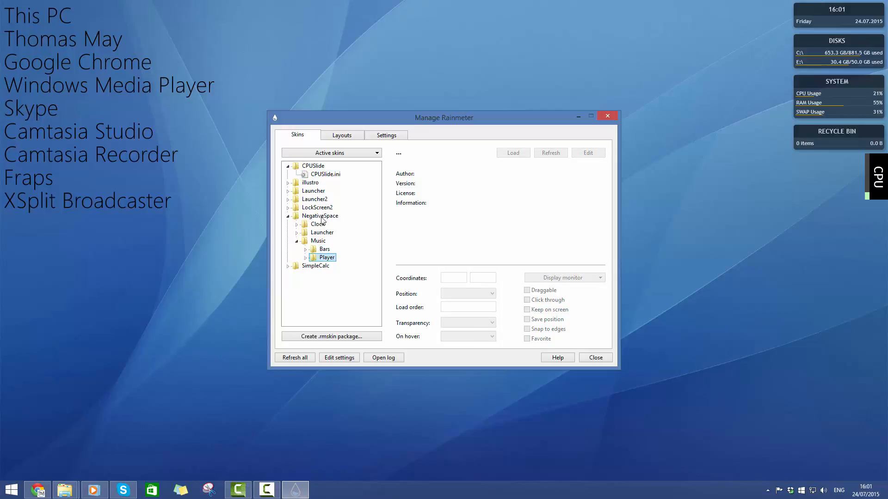
{"action": "left_click", "coordinate": [318, 225]}
{"action": "left_click", "coordinate": [297, 224]}
{"action": "left_click", "coordinate": [320, 233]}
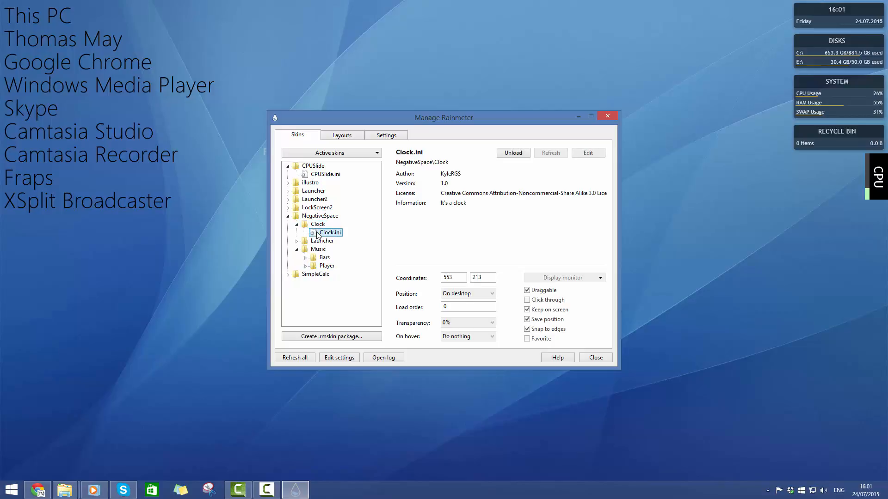
Move the Manage Rainmeter window off the clock skin and reposition the clock to about 525, 246 on the desktop
{"action": "left_click_drag", "start_coordinate": [519, 120], "coordinate": [677, 109]}
{"action": "left_click", "coordinate": [333, 121]}
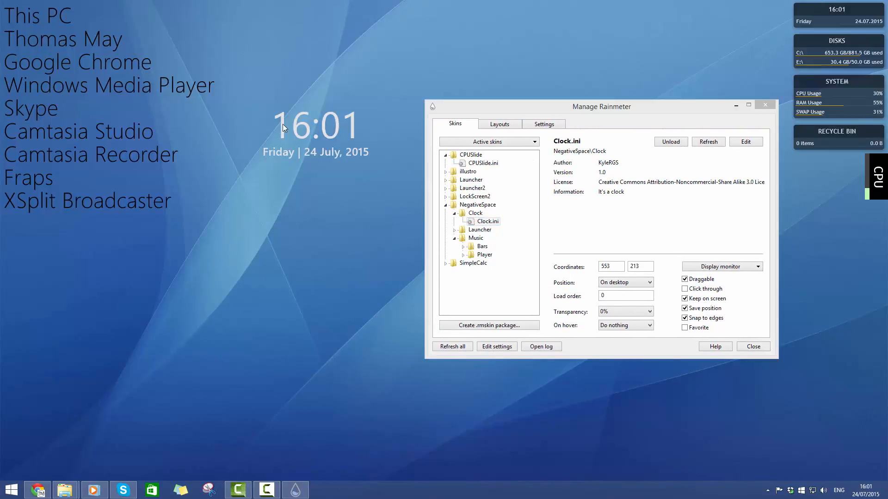
{"action": "left_click_drag", "start_coordinate": [283, 124], "coordinate": [271, 139]}
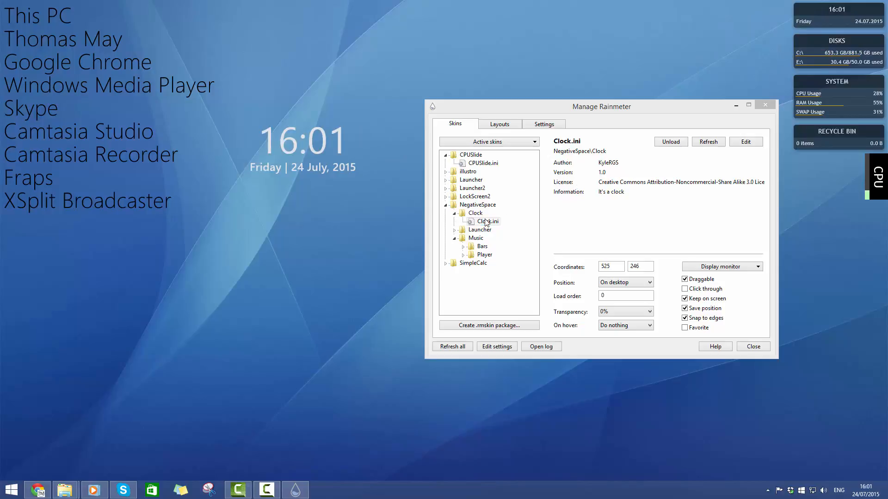
Load the Icons.ini and Astro.ini skins from the NegativeSpace Launcher folder and reveal the launcher icons through the astronaut
{"action": "left_click", "coordinate": [454, 230]}
{"action": "left_click", "coordinate": [470, 238]}
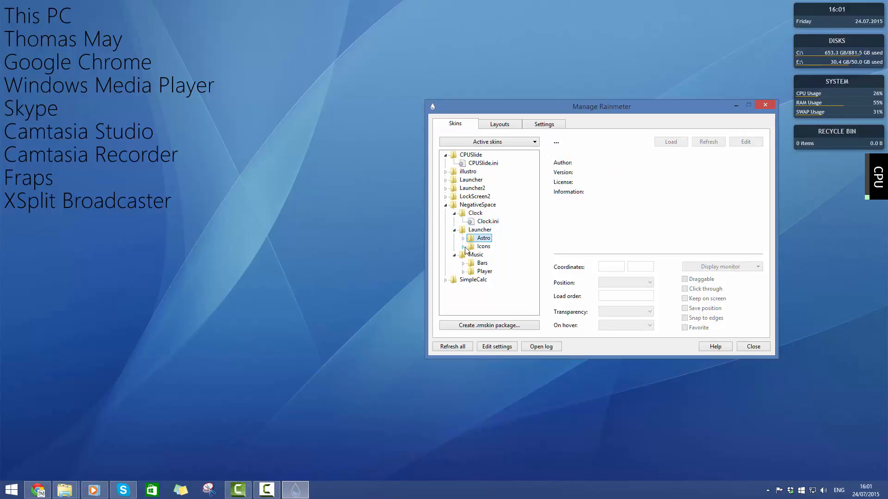
{"action": "left_click", "coordinate": [463, 247]}
{"action": "left_click", "coordinate": [480, 255]}
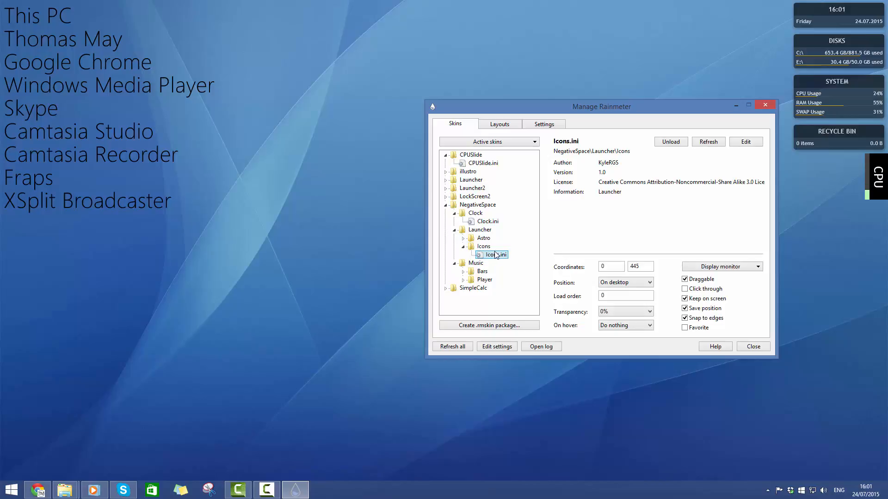
{"action": "left_click_drag", "start_coordinate": [587, 104], "coordinate": [547, 23]}
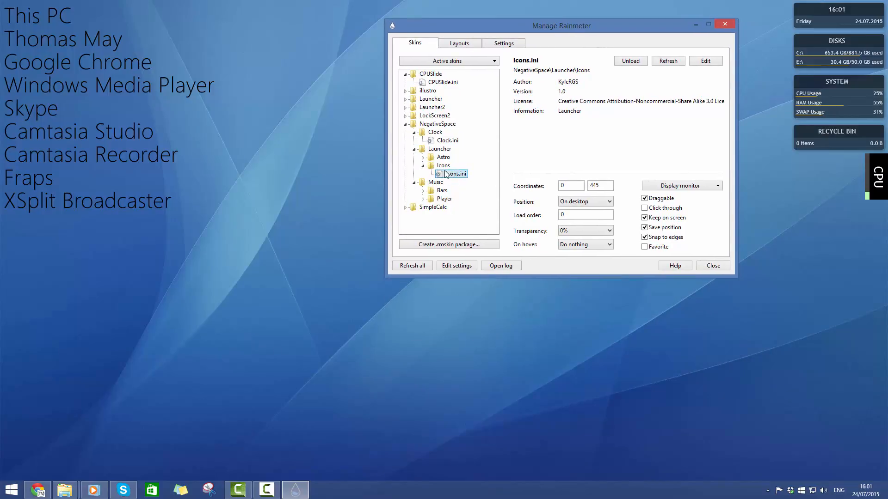
{"action": "left_click", "coordinate": [423, 158]}
{"action": "double_click", "coordinate": [453, 165]}
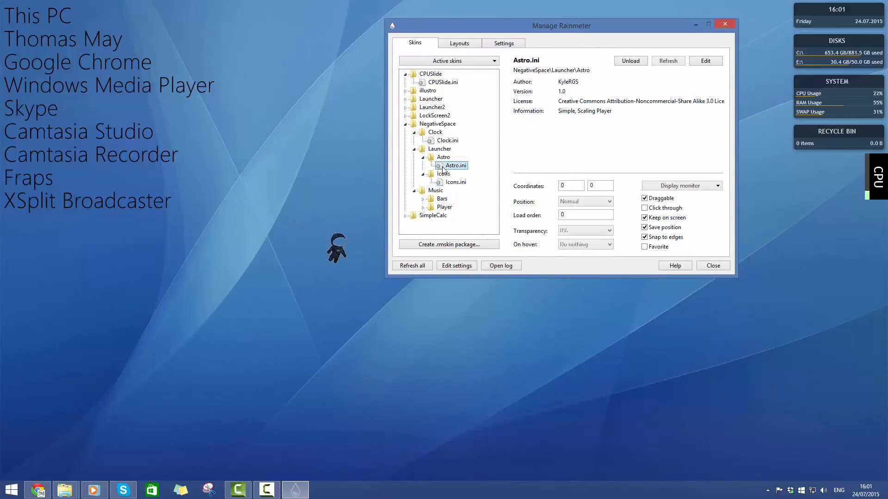
{"action": "left_click", "coordinate": [340, 252]}
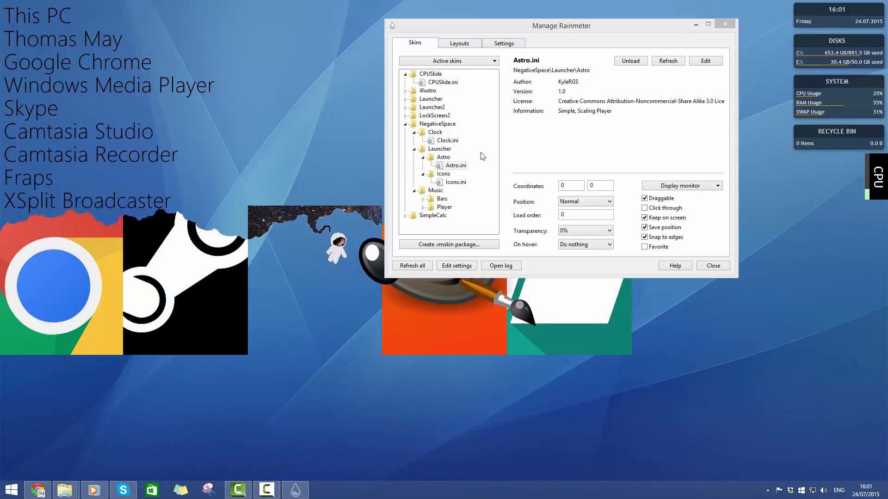
Move the Manage Rainmeter window clear of the launcher icons and place the icon strip just above the taskbar
{"action": "left_click_drag", "start_coordinate": [652, 19], "coordinate": [884, 163]}
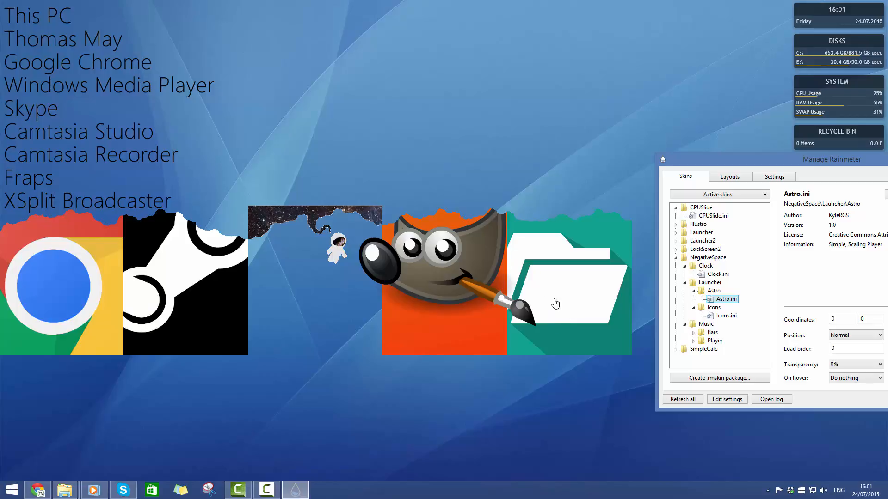
{"action": "left_click", "coordinate": [557, 276]}
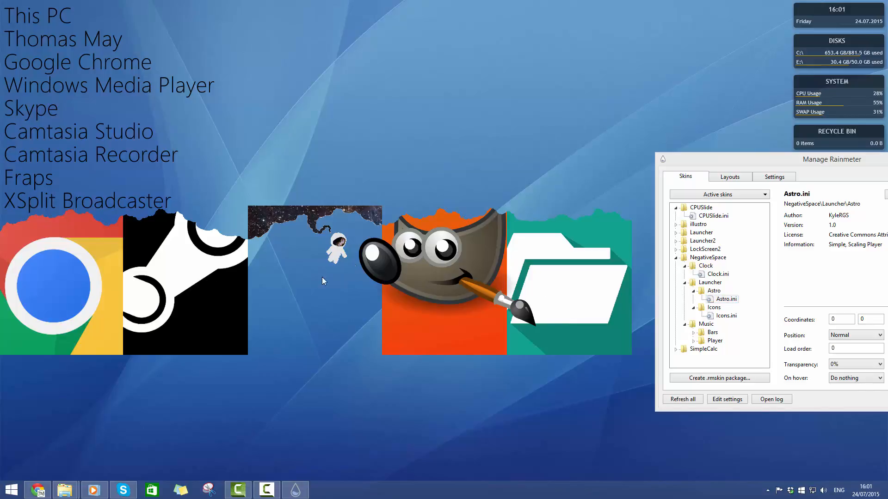
{"action": "left_click_drag", "start_coordinate": [178, 330], "coordinate": [332, 458]}
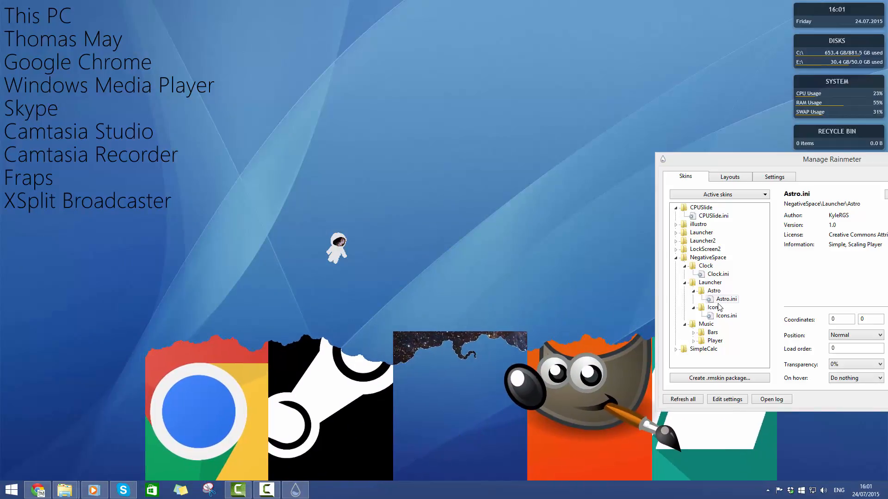
Unload the NegativeSpace Icons.ini and Astro.ini skins and collapse the Launcher folder
{"action": "double_click", "coordinate": [725, 316]}
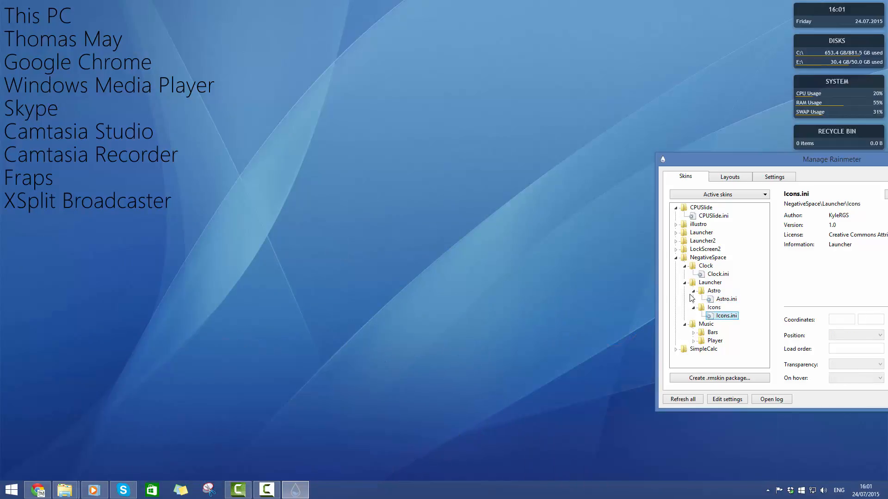
{"action": "left_click", "coordinate": [693, 291]}
{"action": "left_click", "coordinate": [685, 284]}
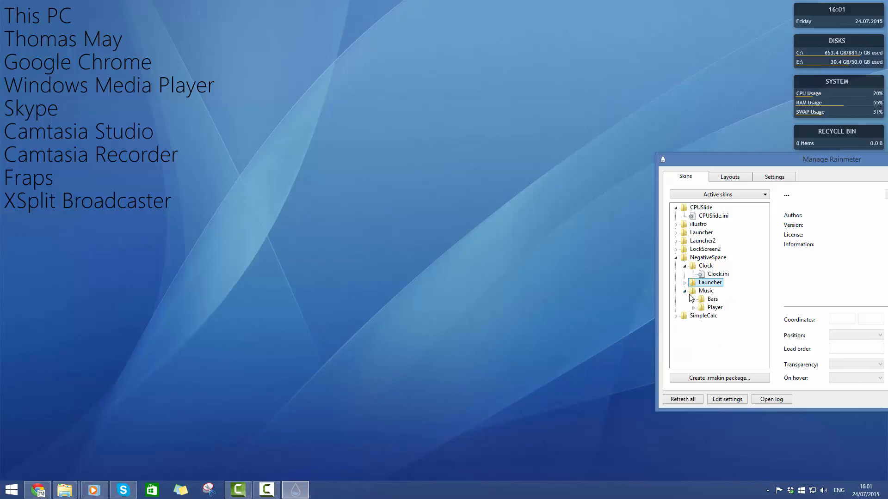
Try out the NowPlaying.ini skin from the NegativeSpace Music\Player folder at about 857, 721 and unload it
{"action": "left_click", "coordinate": [695, 308]}
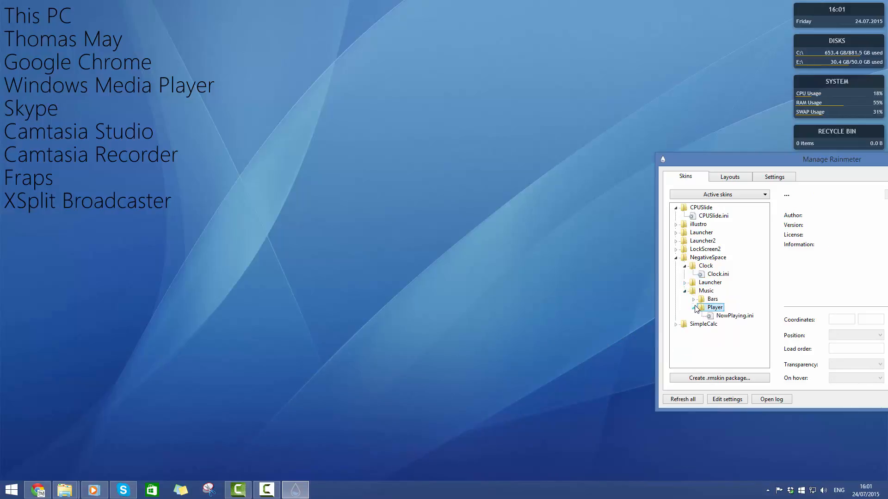
{"action": "double_click", "coordinate": [708, 316]}
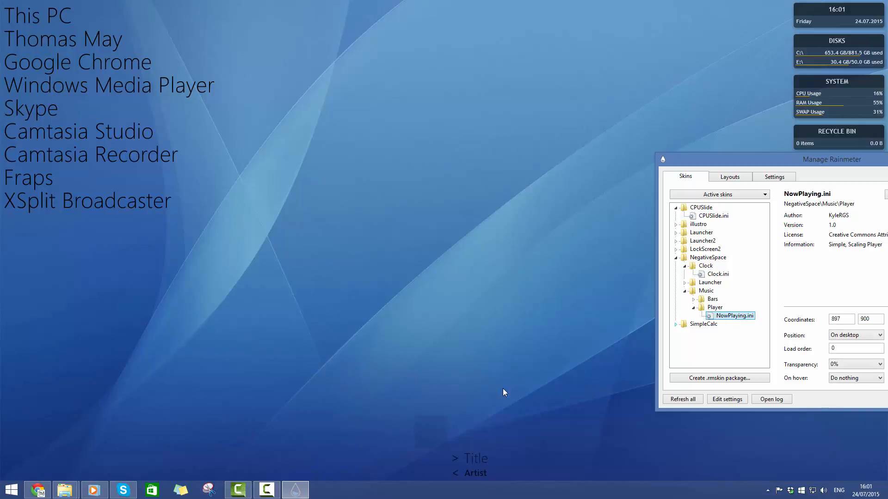
{"action": "left_click_drag", "start_coordinate": [415, 437], "coordinate": [403, 355]}
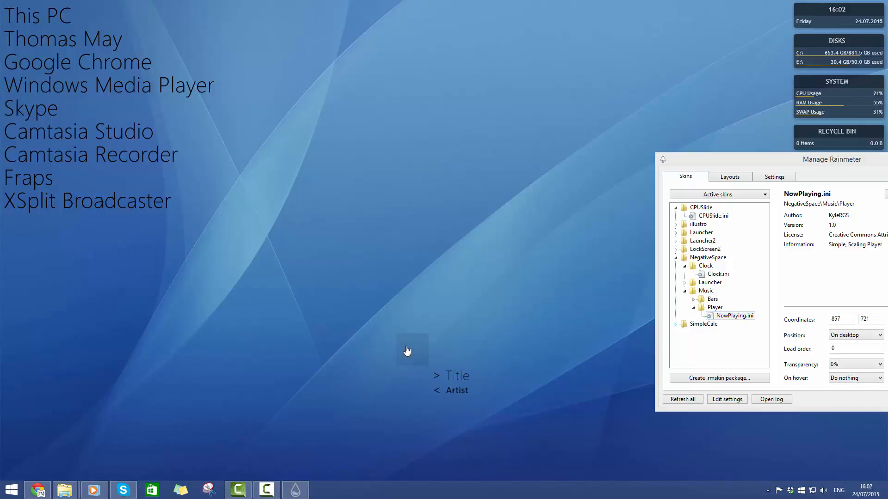
{"action": "double_click", "coordinate": [725, 316]}
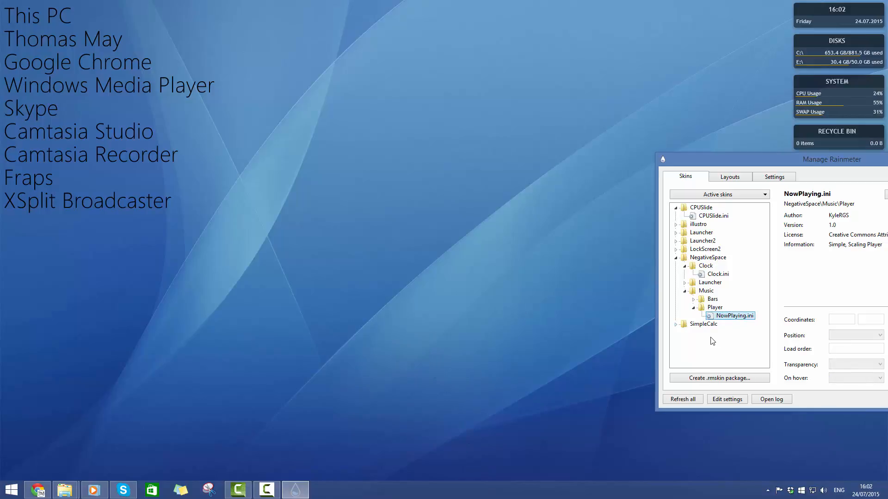
Collapse the NegativeSpace and LockScreen2 folders and load launcher.ini from the Launcher2 folder, placing it at about 0, 626
{"action": "left_click", "coordinate": [676, 258]}
{"action": "left_click", "coordinate": [679, 250]}
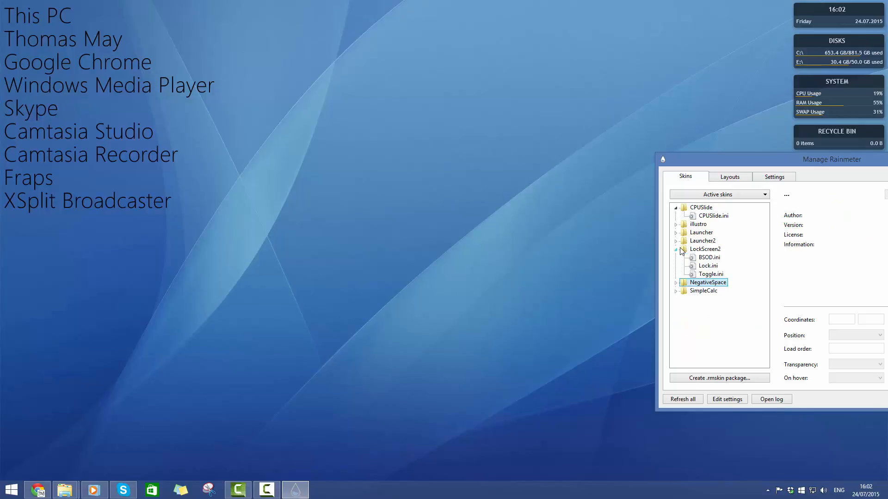
{"action": "left_click", "coordinate": [678, 250]}
{"action": "left_click", "coordinate": [676, 242]}
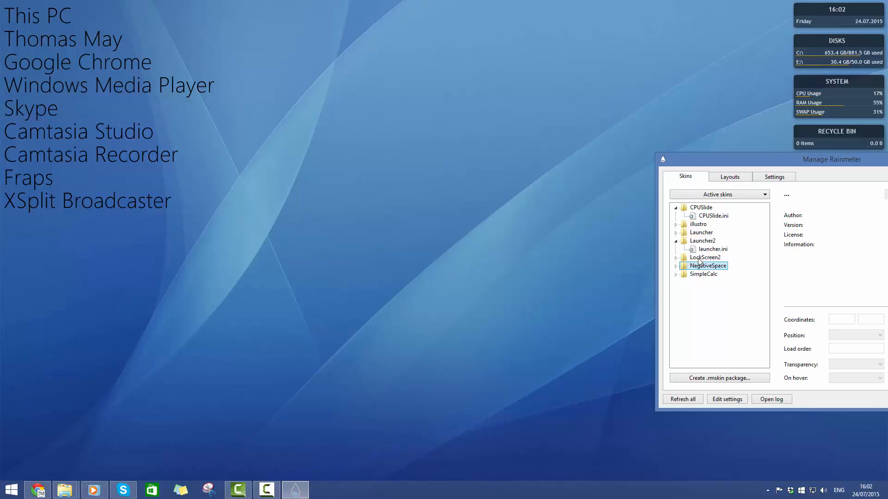
{"action": "double_click", "coordinate": [712, 249]}
{"action": "left_click_drag", "start_coordinate": [33, 17], "coordinate": [32, 309]}
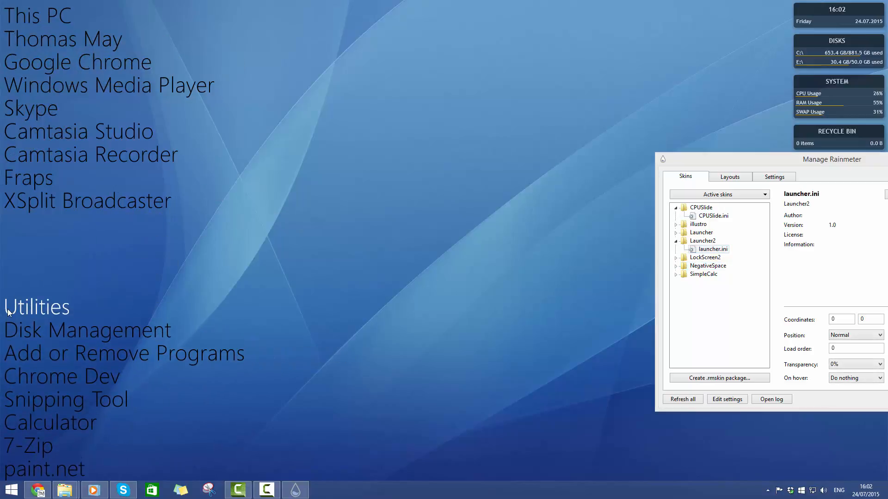
{"action": "left_click_drag", "start_coordinate": [7, 307], "coordinate": [9, 305]}
{"action": "left_click_drag", "start_coordinate": [9, 303], "coordinate": [8, 304]}
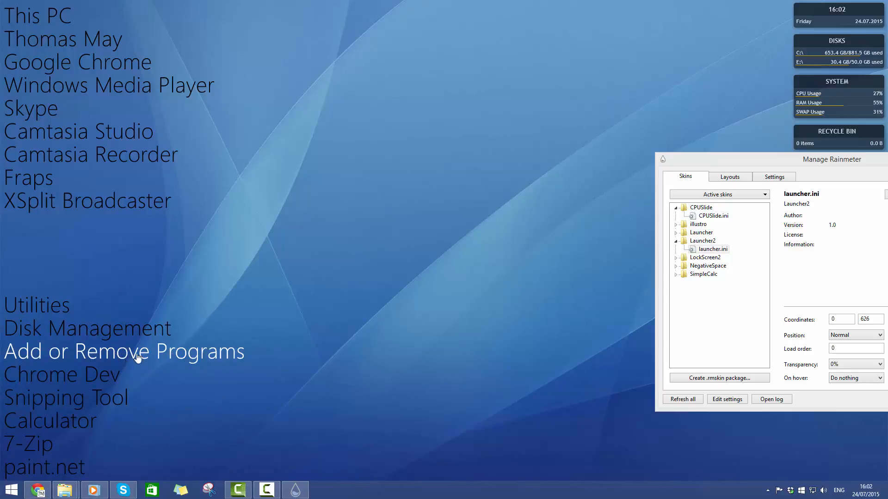
Test the launcher's Add or Remove Programs entry, close the Control Panel window it opens and unload launcher.ini
{"action": "left_click", "coordinate": [200, 353]}
{"action": "left_click", "coordinate": [448, 119]}
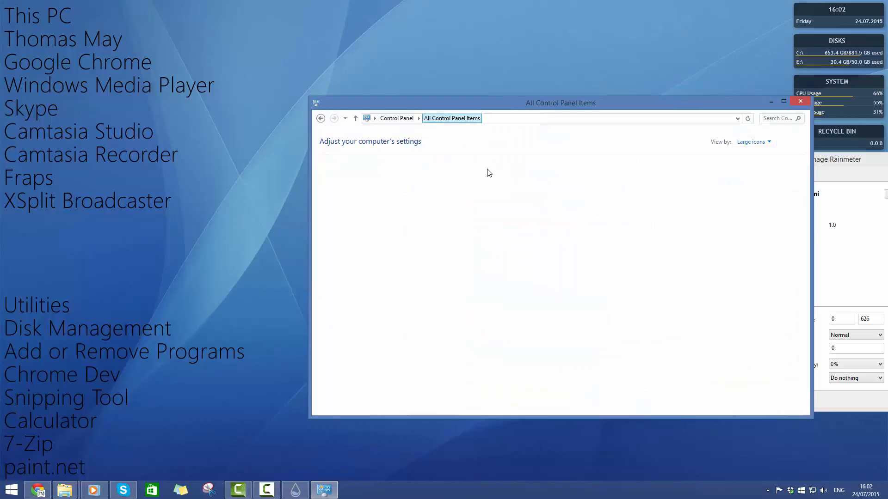
{"action": "scroll", "coordinate": [508, 250], "scroll_direction": "up", "scroll_amount": 2}
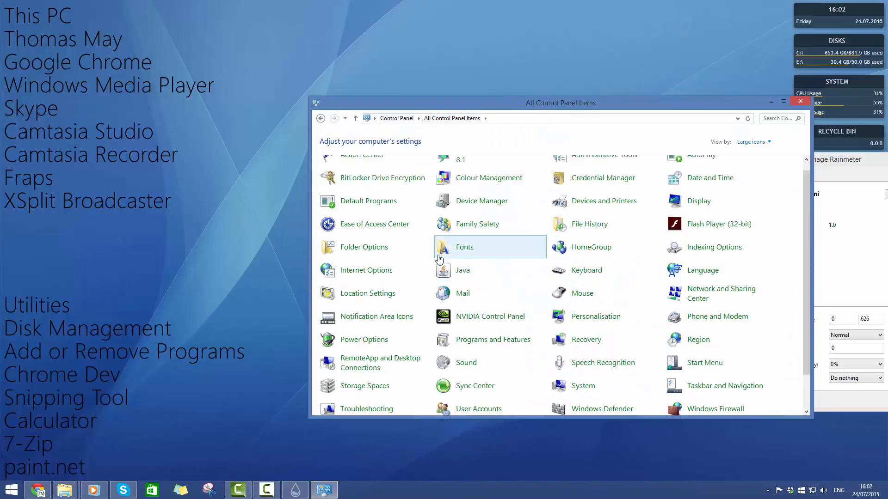
{"action": "scroll", "coordinate": [561, 217], "scroll_direction": "down", "scroll_amount": 2}
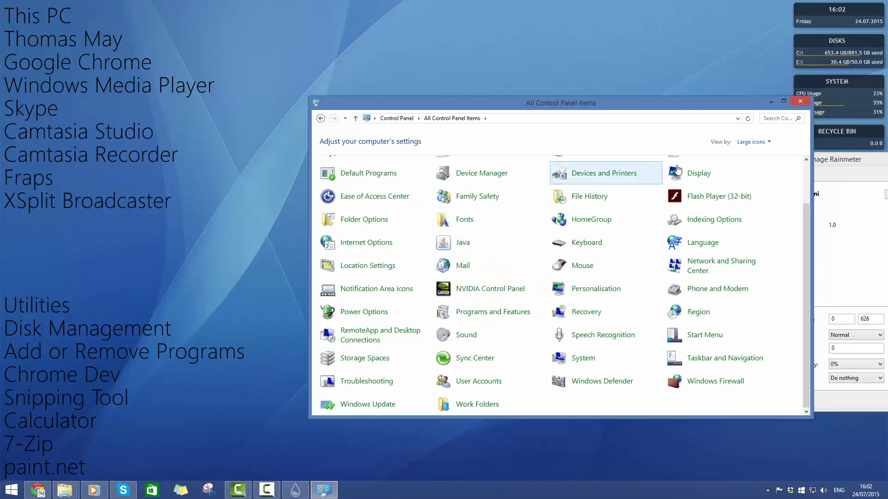
{"action": "left_click", "coordinate": [800, 100]}
{"action": "left_click", "coordinate": [712, 250]}
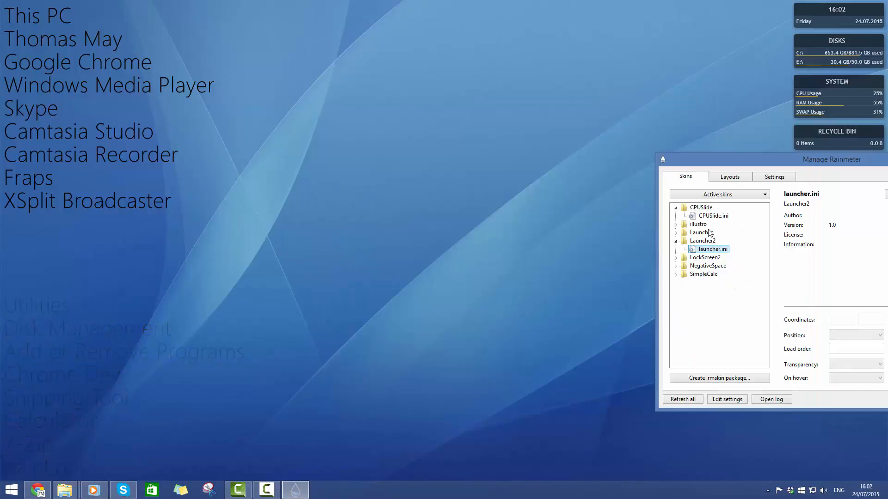
Try out the Google.ini skin from the illustro\Google folder at about 978, 511 and unload it
{"action": "left_click", "coordinate": [676, 225]}
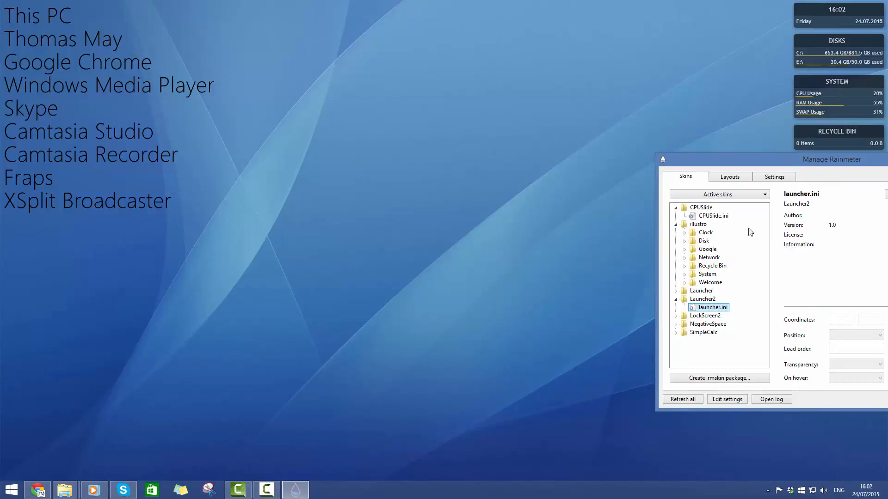
{"action": "left_click", "coordinate": [685, 249]}
{"action": "double_click", "coordinate": [712, 258]}
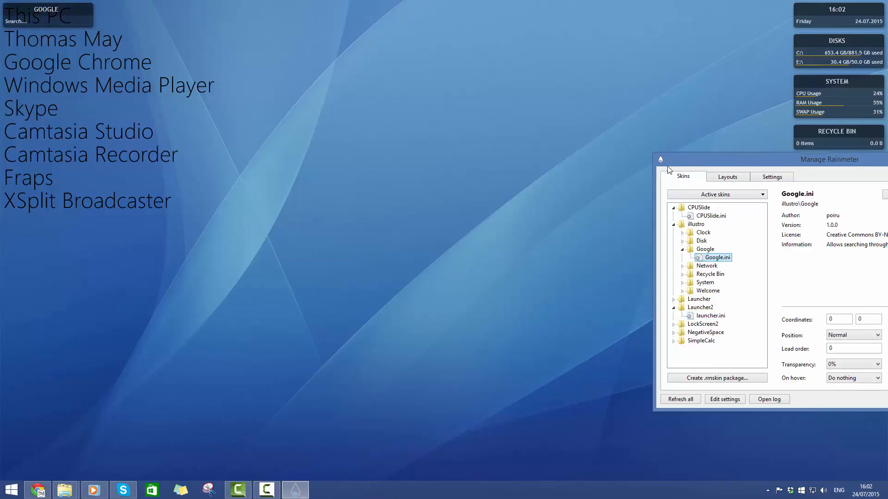
{"action": "left_click_drag", "start_coordinate": [667, 165], "coordinate": [37, 148]}
{"action": "left_click_drag", "start_coordinate": [45, 9], "coordinate": [477, 235]}
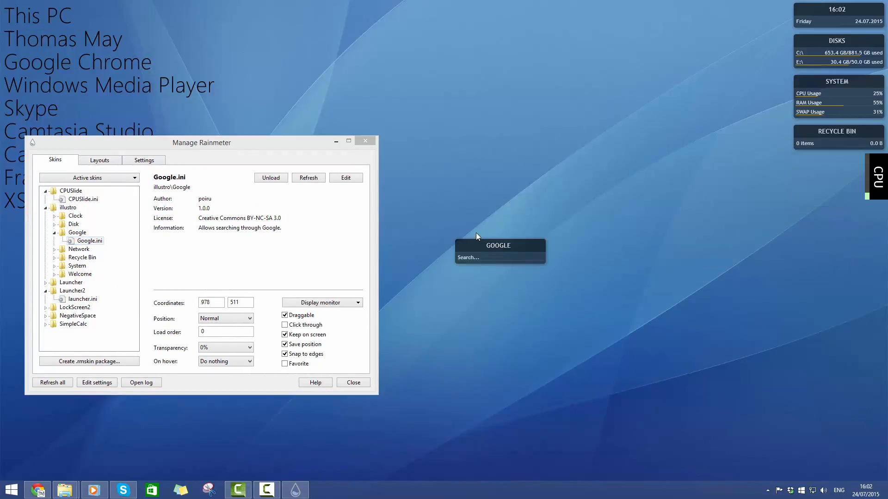
{"action": "double_click", "coordinate": [94, 242]}
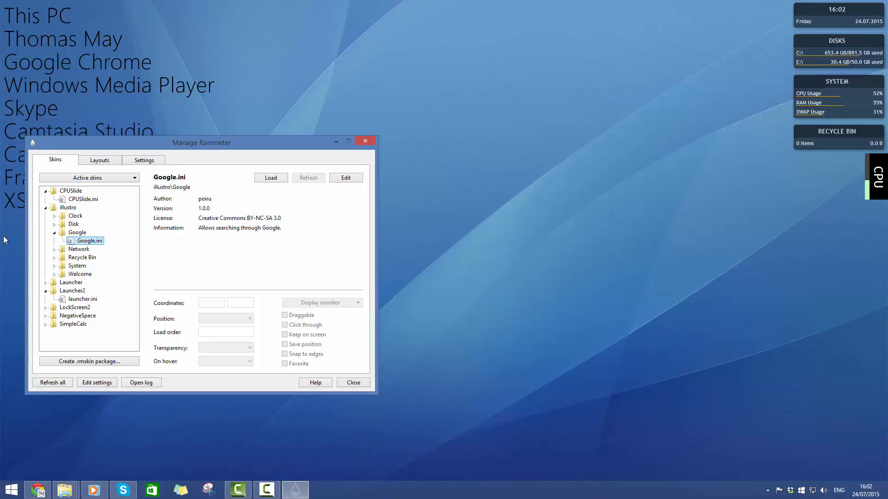
Try out the Welcome.ini skin from the illustro\Welcome folder at about 989, 518 and unload it
{"action": "left_click", "coordinate": [54, 266]}
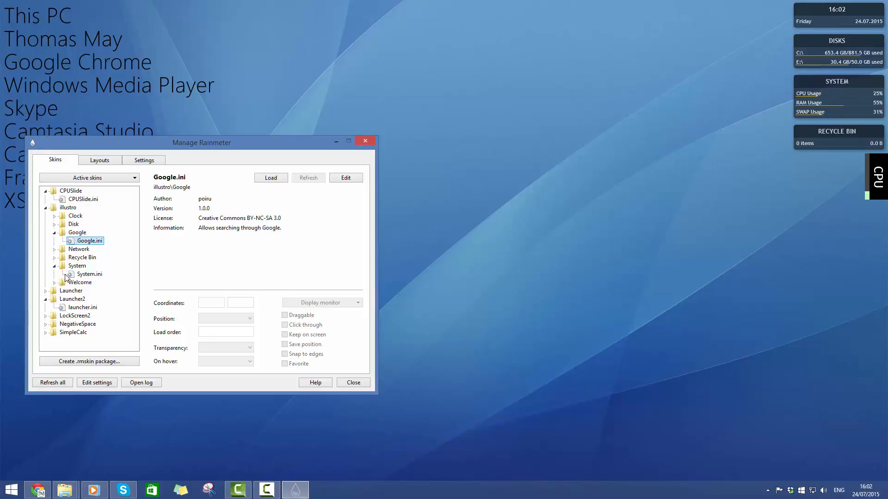
{"action": "left_click", "coordinate": [54, 282]}
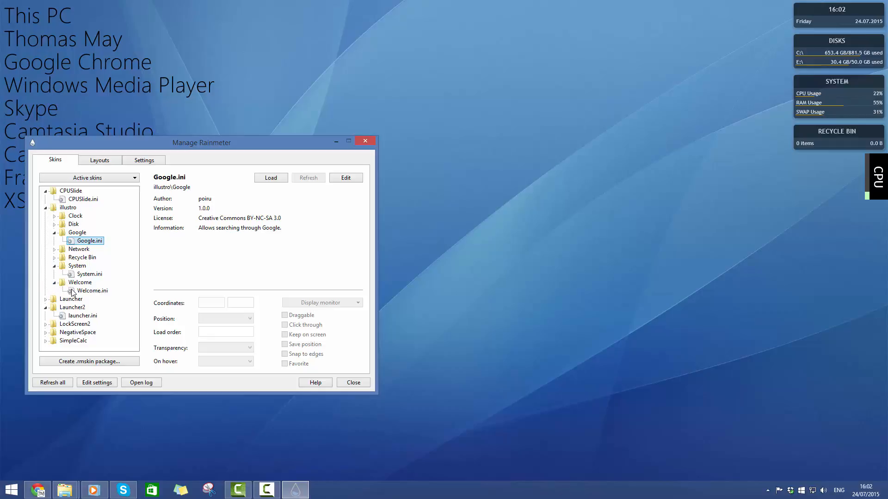
{"action": "double_click", "coordinate": [73, 290]}
{"action": "left_click_drag", "start_coordinate": [118, 60], "coordinate": [576, 299]}
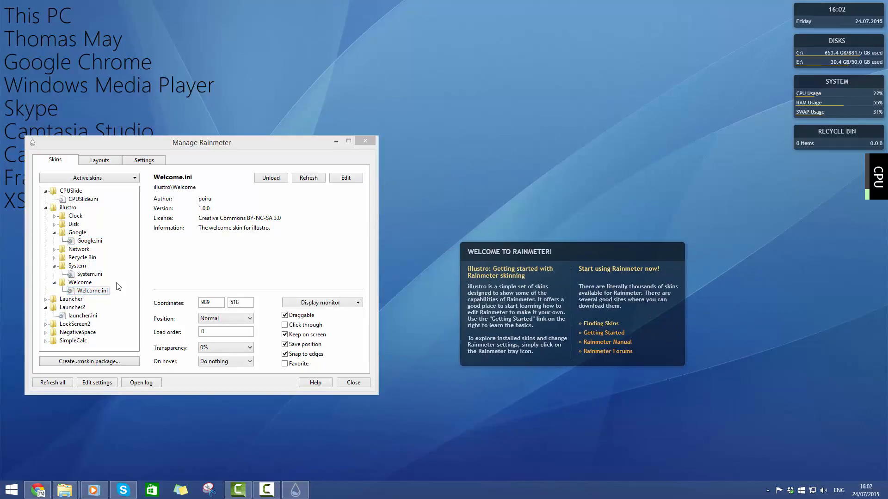
{"action": "double_click", "coordinate": [96, 293]}
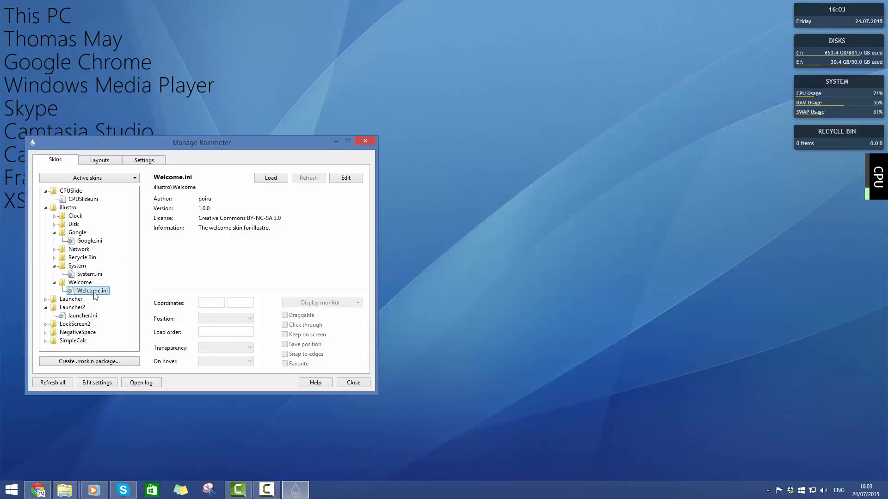
Open the Welcome.ini skin file in Notepad, look through its meter and link code, and close it
{"action": "right_click", "coordinate": [96, 296]}
{"action": "left_click", "coordinate": [353, 178]}
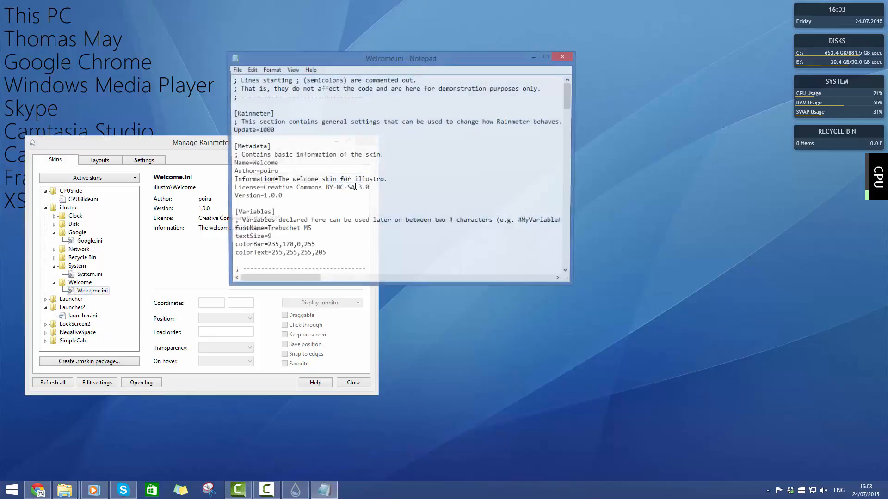
{"action": "scroll", "coordinate": [352, 190], "scroll_direction": "down", "scroll_amount": 20}
{"action": "scroll", "coordinate": [352, 190], "scroll_direction": "up", "scroll_amount": 1}
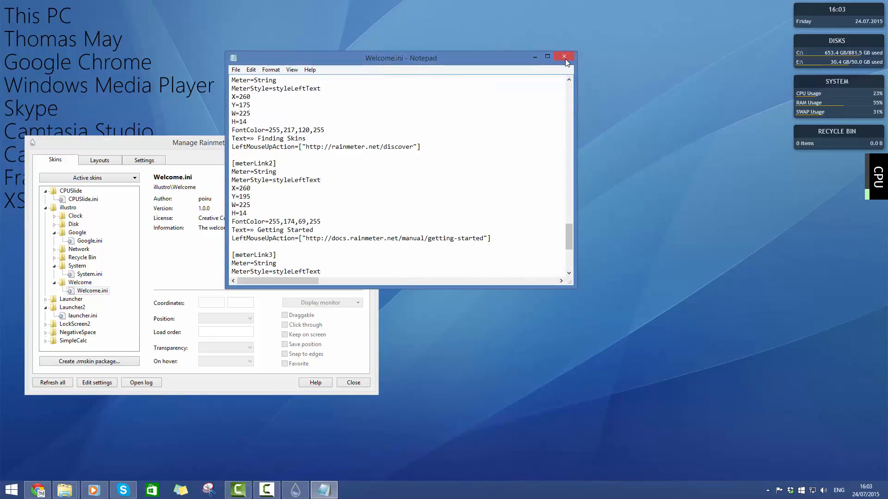
{"action": "left_click", "coordinate": [564, 57]}
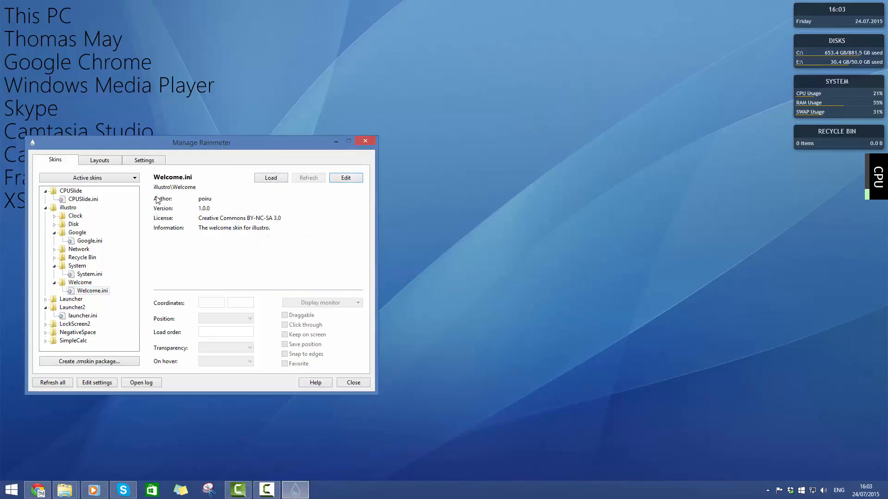
Collapse the Launcher2, illustro and CPUSlide folders in the skin list, including the opened illustro subfolders
{"action": "left_click", "coordinate": [46, 308]}
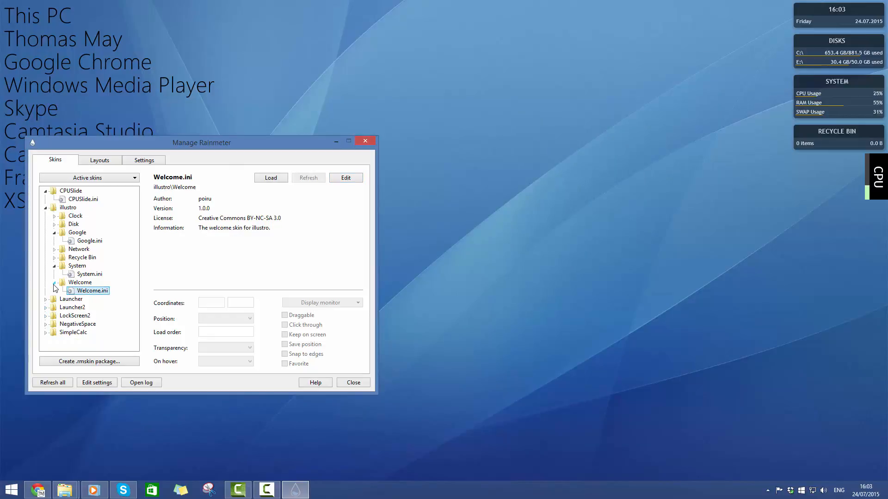
{"action": "left_click", "coordinate": [54, 283]}
{"action": "left_click", "coordinate": [54, 266]}
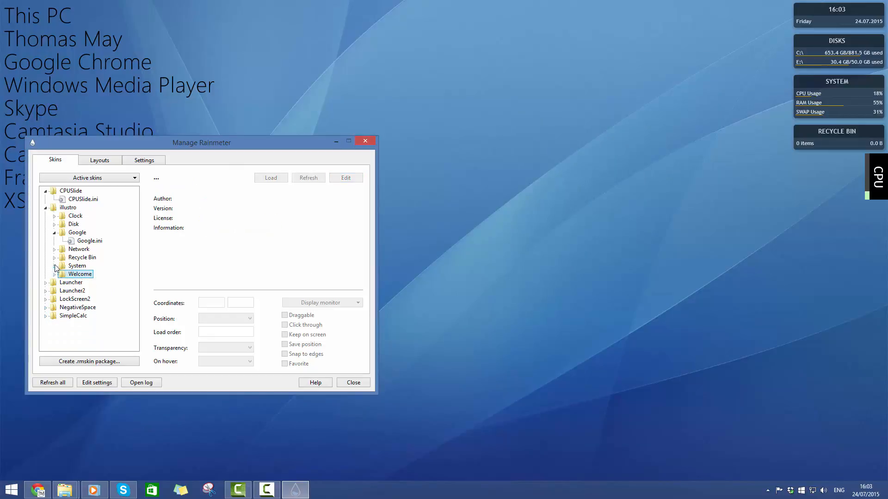
{"action": "left_click", "coordinate": [54, 232]}
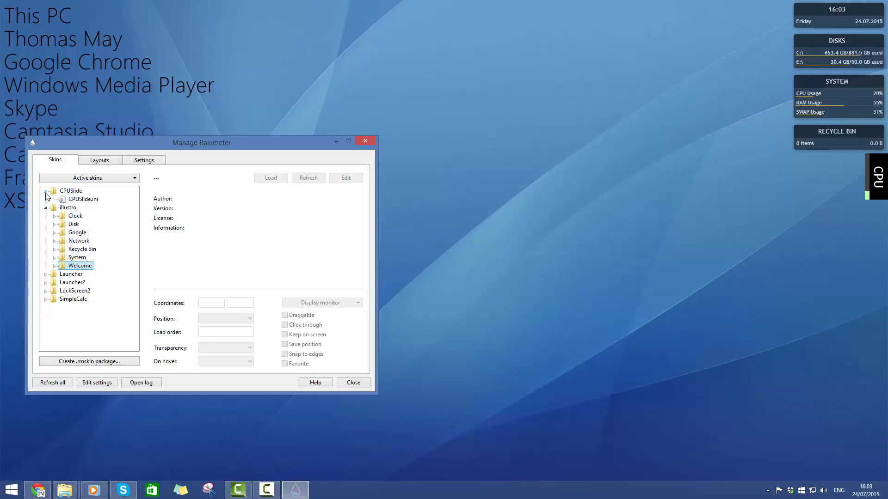
{"action": "left_click", "coordinate": [46, 191]}
{"action": "left_click", "coordinate": [45, 199]}
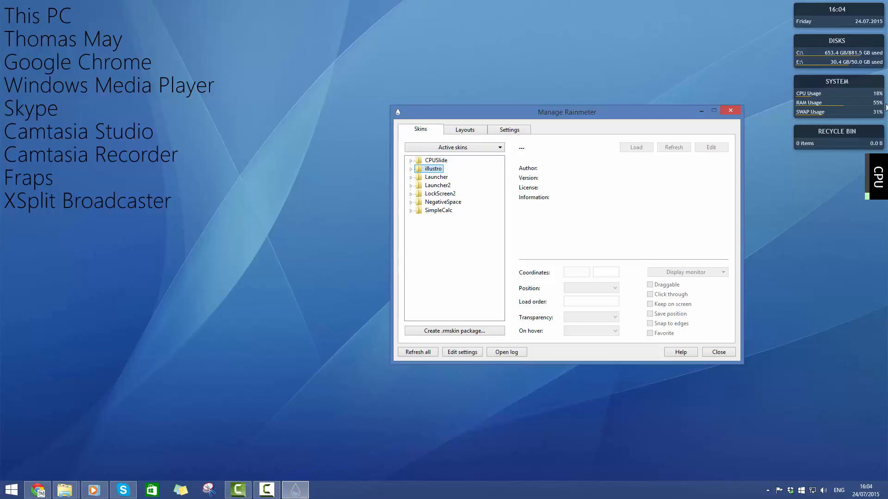
Check the options of the illustro System skin on the desktop and expand the illustro folder in the skin list
{"action": "right_click", "coordinate": [847, 102]}
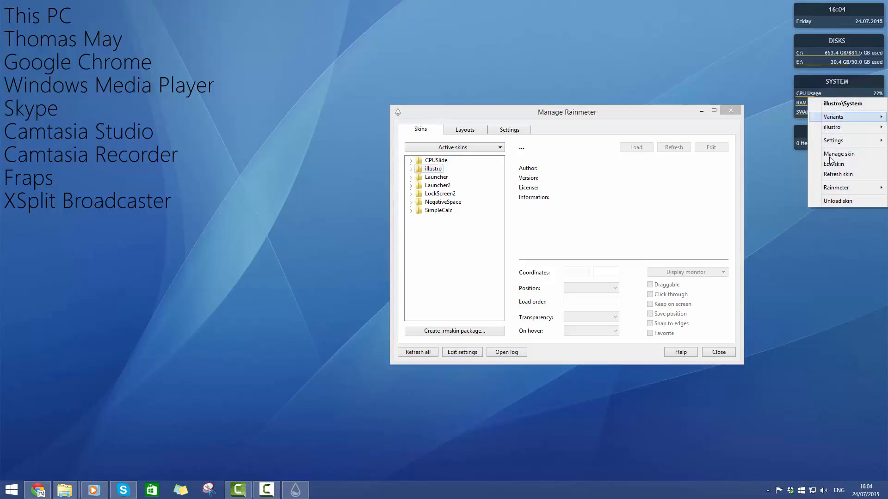
{"action": "left_click", "coordinate": [410, 171]}
{"action": "left_click", "coordinate": [409, 170]}
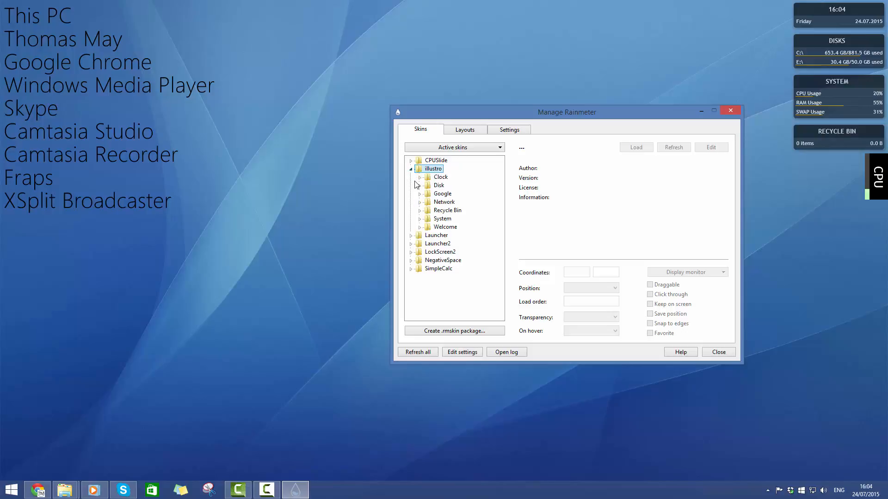